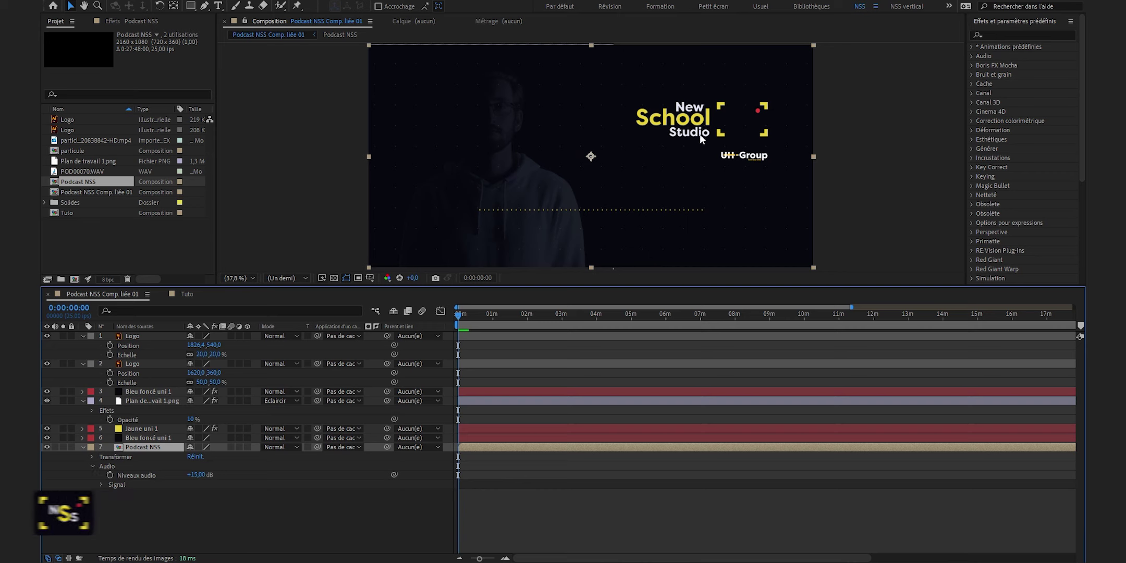
# Step: In the Tuto composition, add a black 2160×1080 solid named 'fond' as the top layer
pyautogui.click(186, 295)
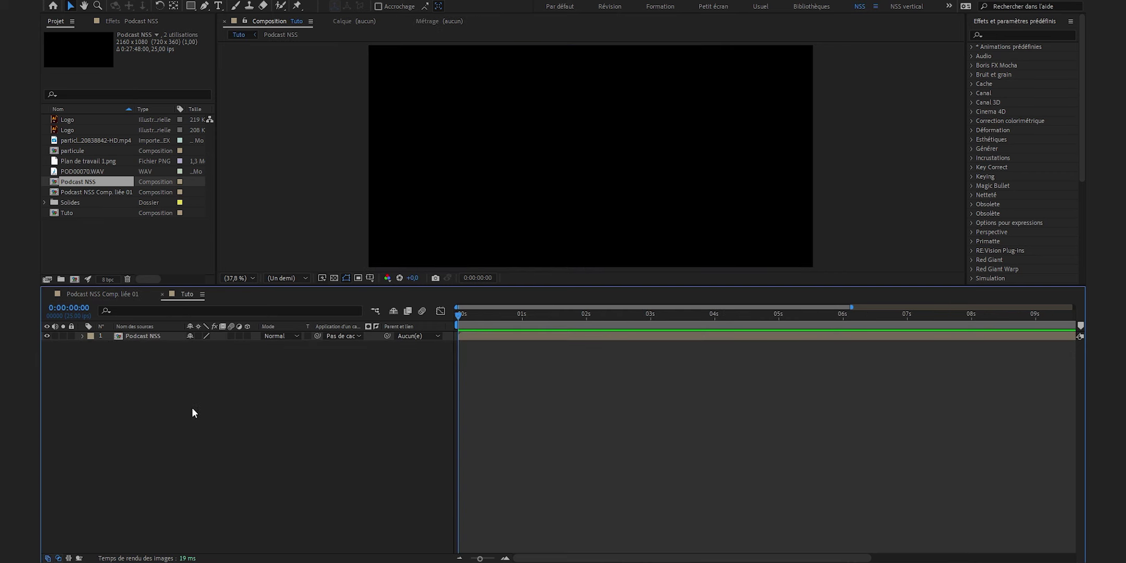
pyautogui.rightClick(173, 386)
pyautogui.moveTo(203, 395)
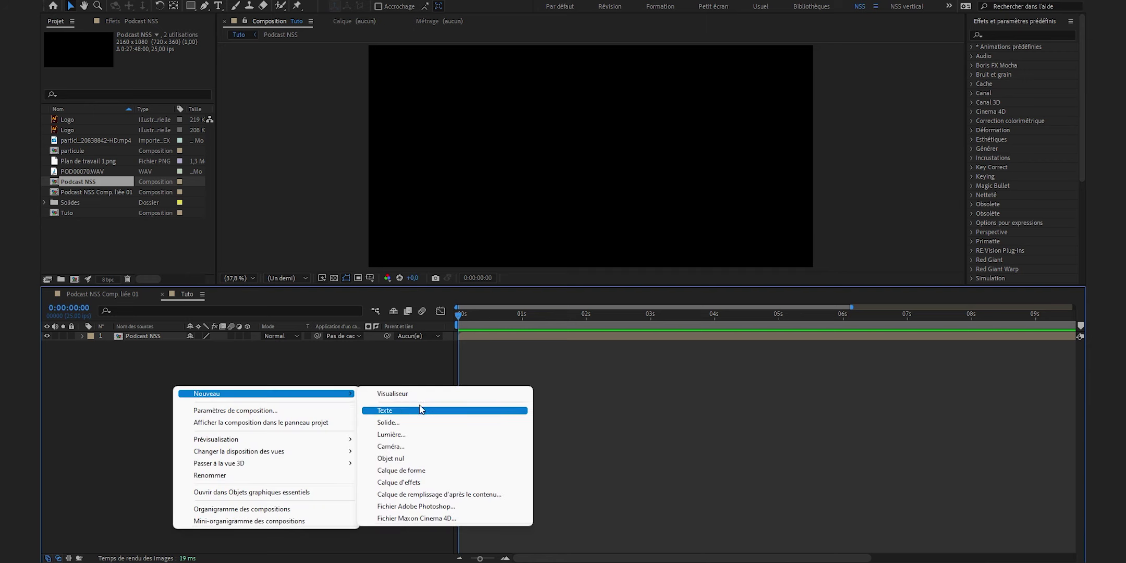
pyautogui.click(414, 422)
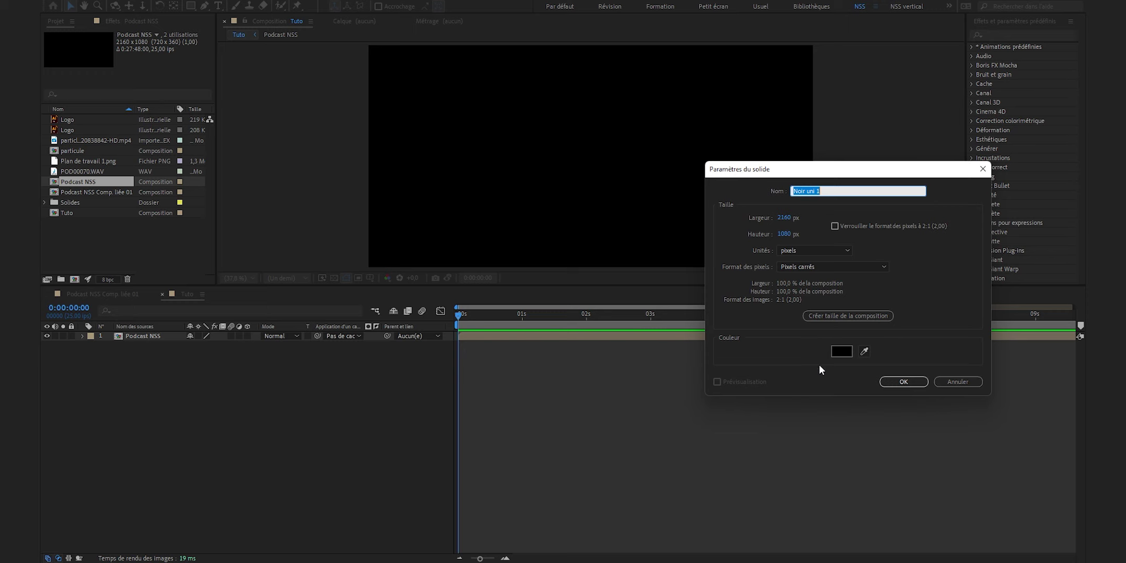
pyautogui.write('fond')
pyautogui.click(903, 382)
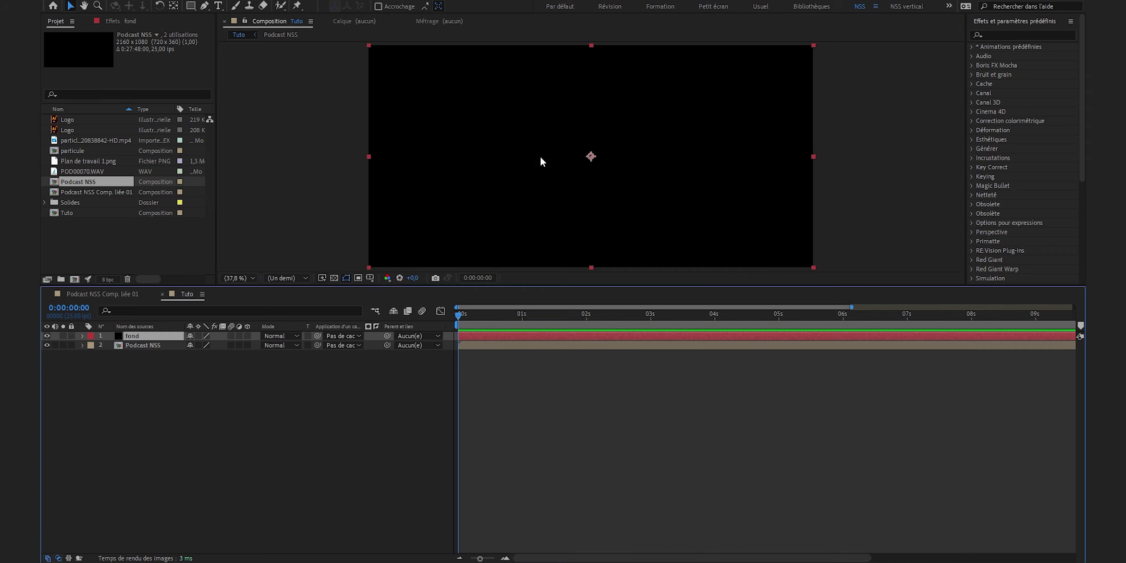
# Step: Apply Gamme des dégradés to the fond layer and set its type to Radial
pyautogui.click(1000, 33)
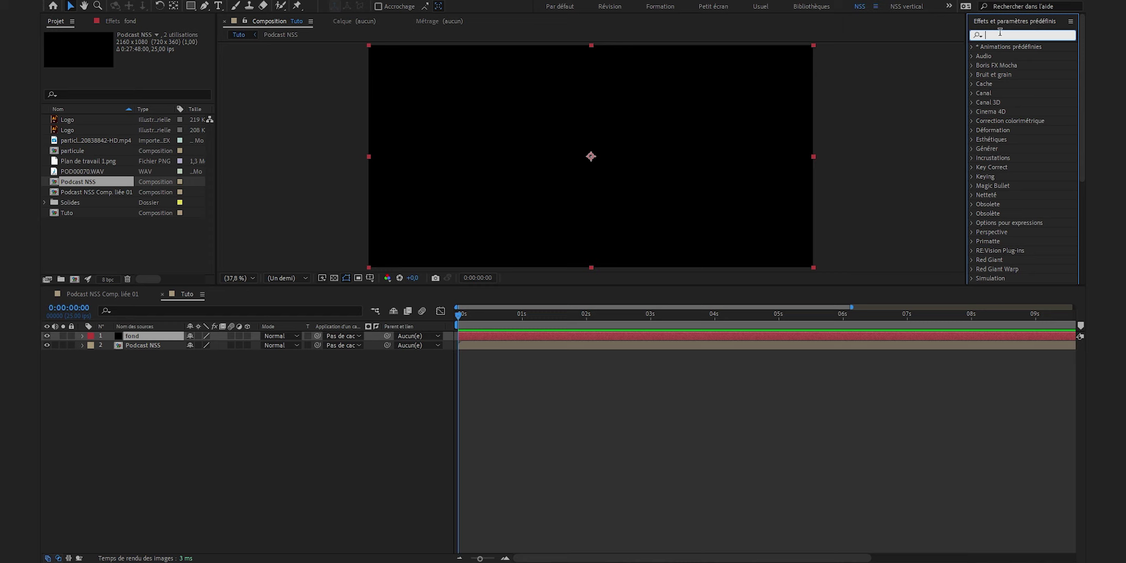
pyautogui.write('gamme')
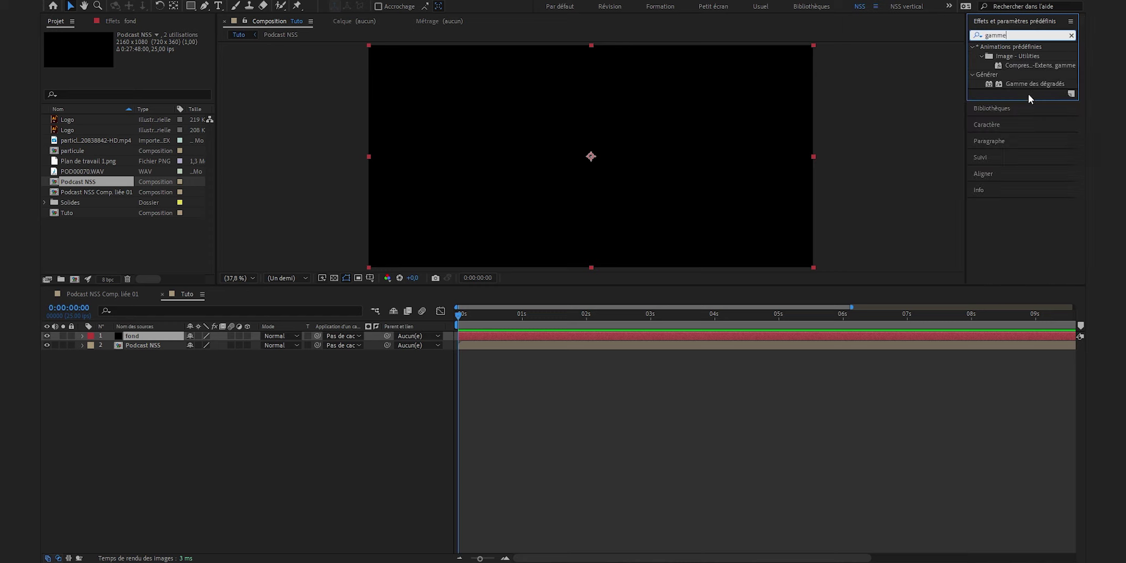
pyautogui.moveTo(1021, 83); pyautogui.dragTo(612, 180)
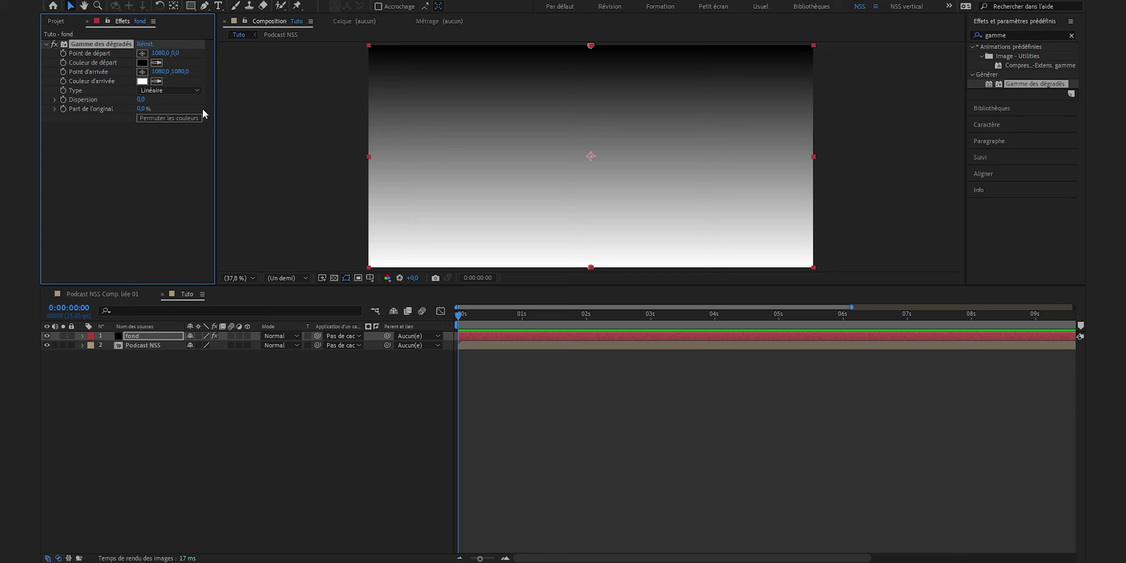
pyautogui.click(188, 88)
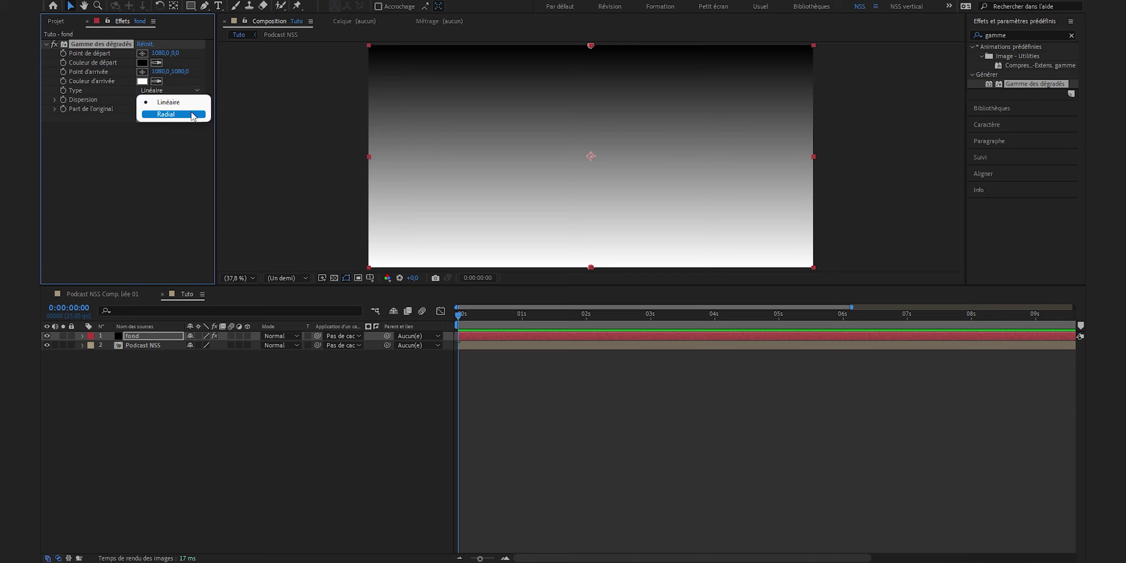
pyautogui.click(191, 111)
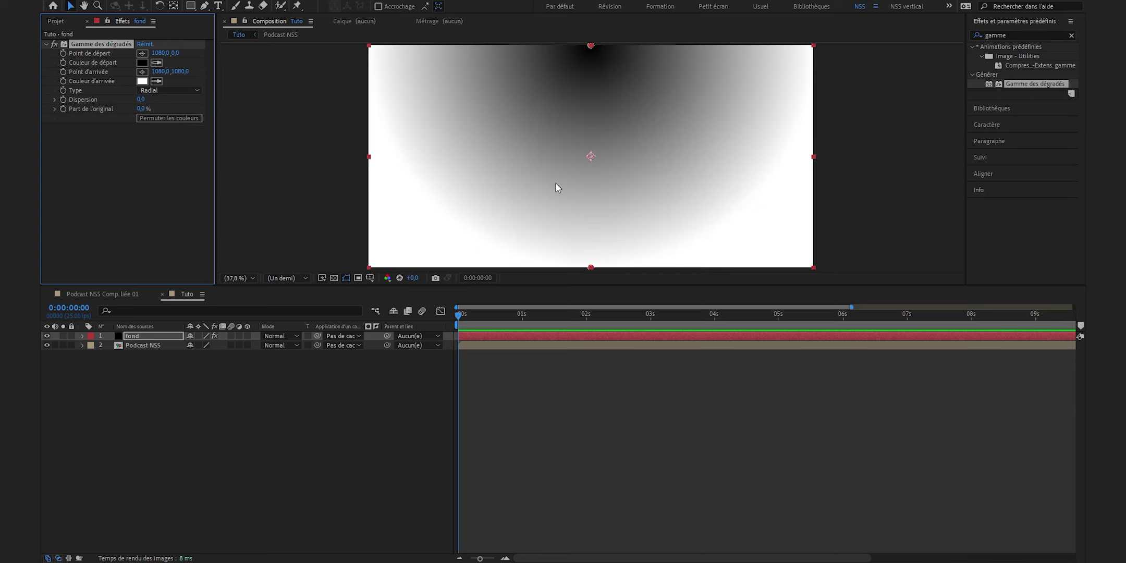
# Step: Set the gradient start point Y to 540 and the end point to 0,540
pyautogui.click(175, 53)
pyautogui.write('540')
pyautogui.press('Return')
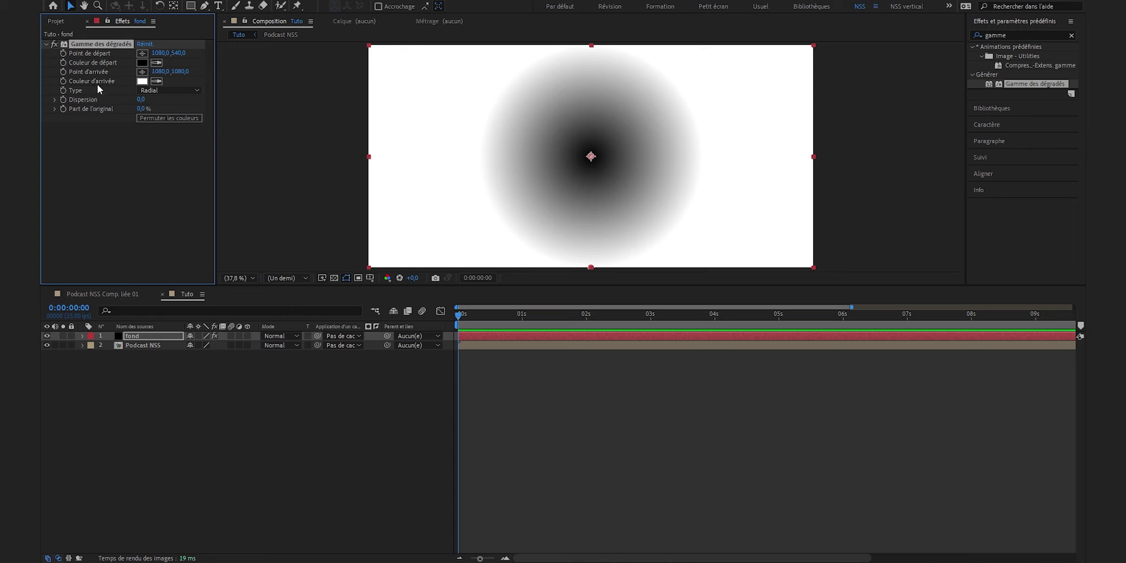
pyautogui.click(159, 72)
pyautogui.write('0')
pyautogui.press('Return')
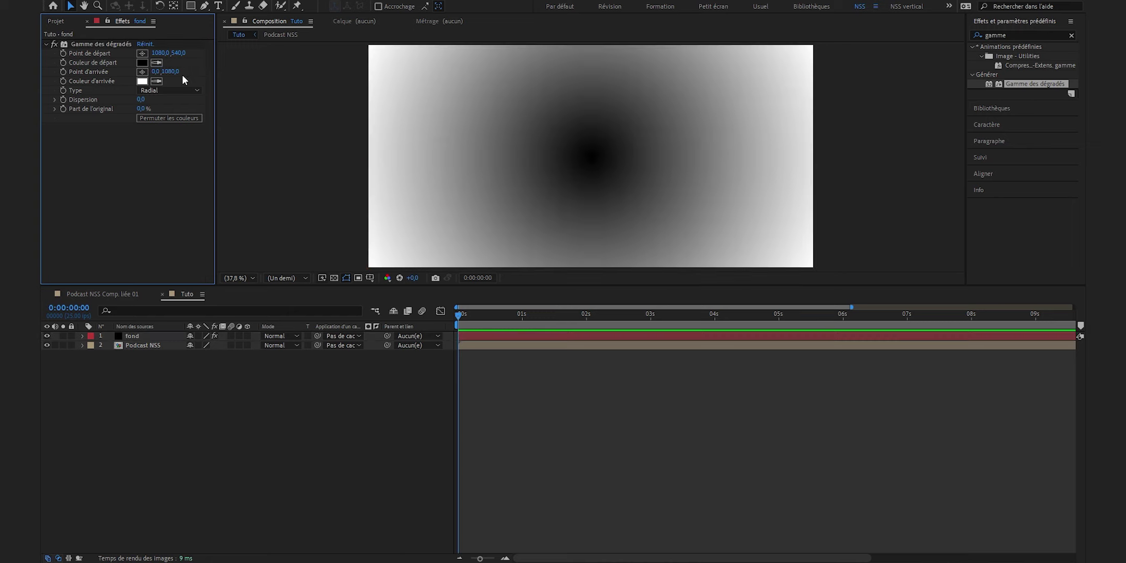
pyautogui.click(177, 72)
pyautogui.write('540')
pyautogui.press('Return')
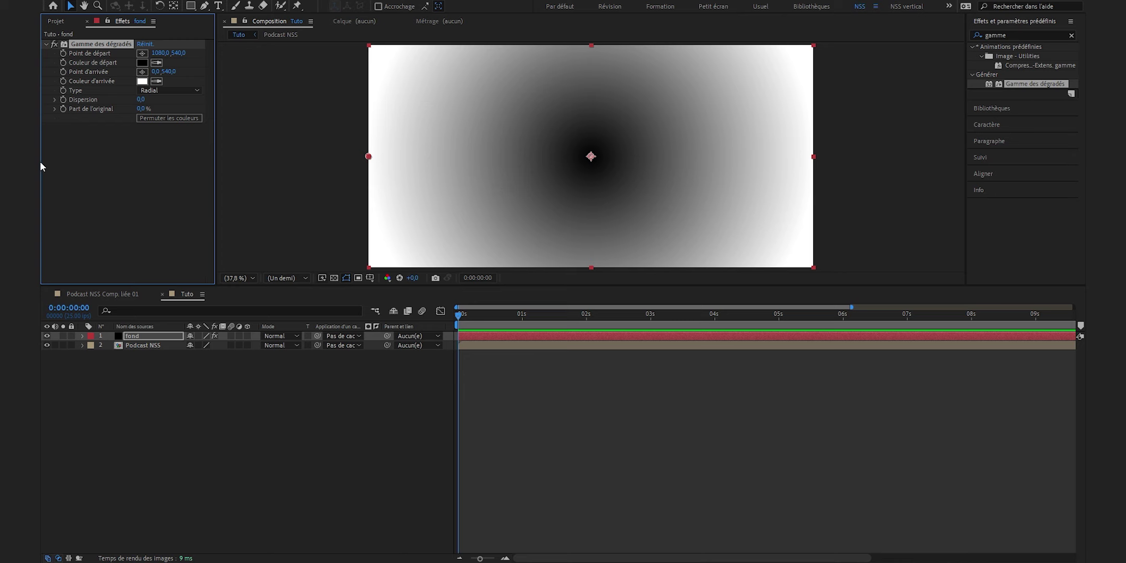
# Step: Colour the gradient from #353535 at the centre to #1E1E1E at the edges
pyautogui.click(142, 62)
pyautogui.moveTo(683, 319)
pyautogui.mouseDown()
pyautogui.moveTo(639, 339)
pyautogui.moveTo(684, 338)
pyautogui.mouseUp()
pyautogui.click(922, 219)
pyautogui.click(142, 81)
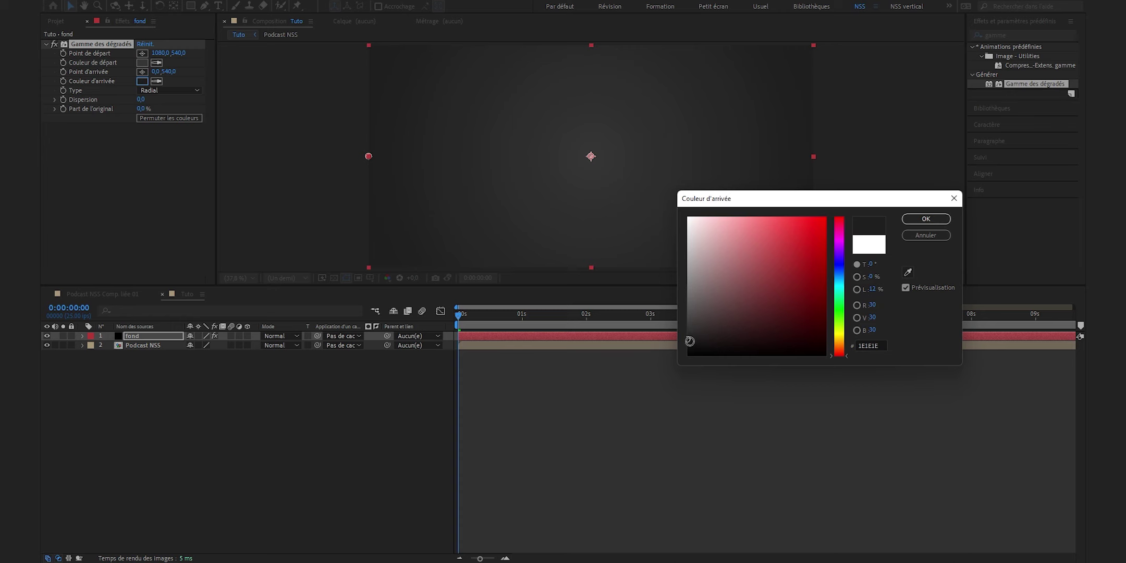
pyautogui.press('Return')
pyautogui.click(280, 416)
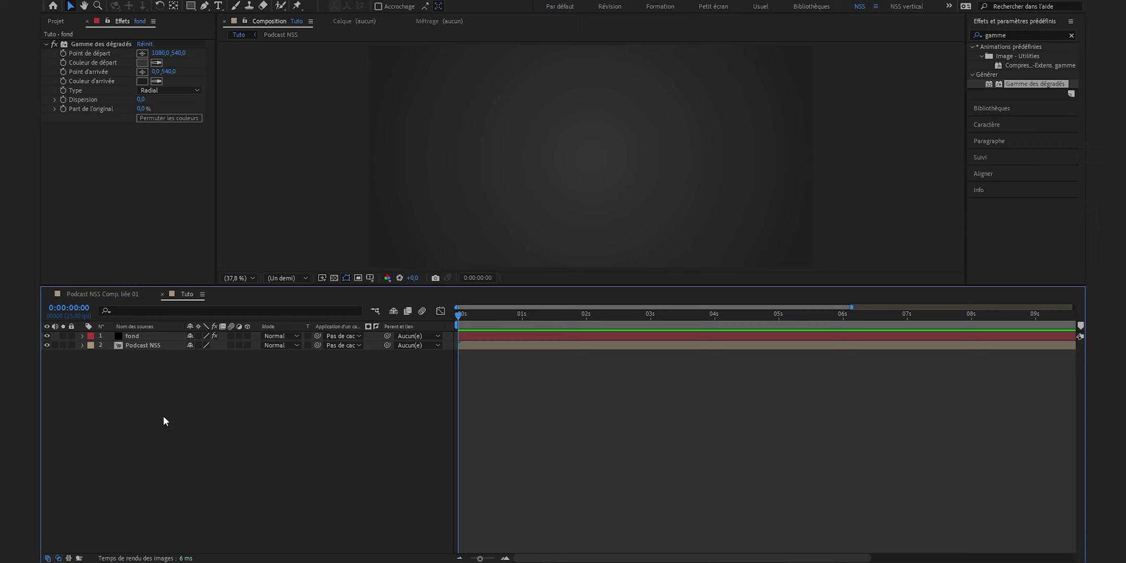
# Step: Add a new solid layer named 'spectre audio'
pyautogui.rightClick(163, 419)
pyautogui.moveTo(196, 428)
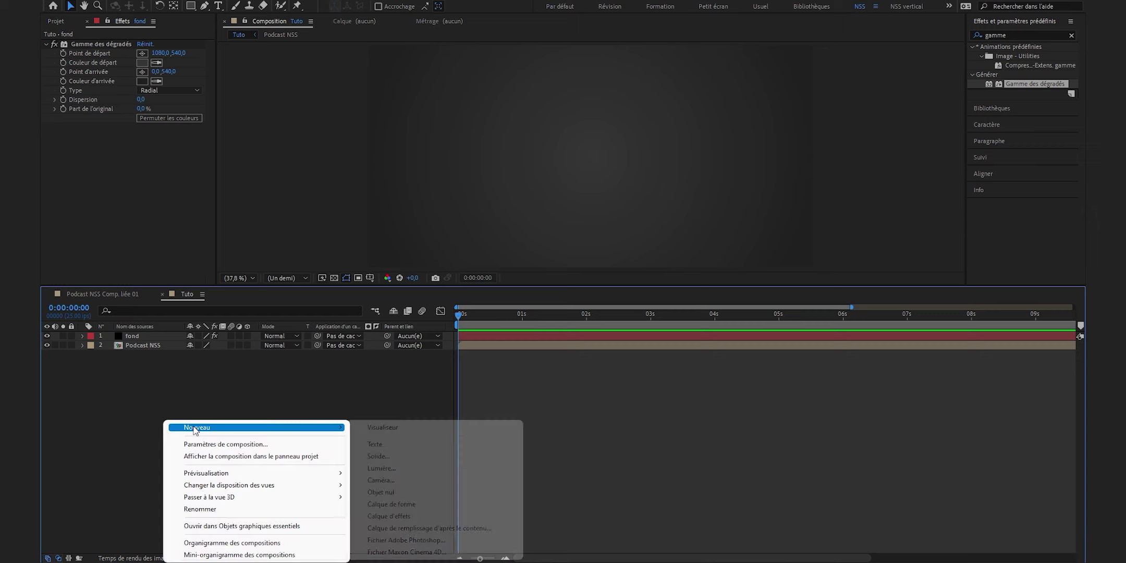
pyautogui.click(378, 456)
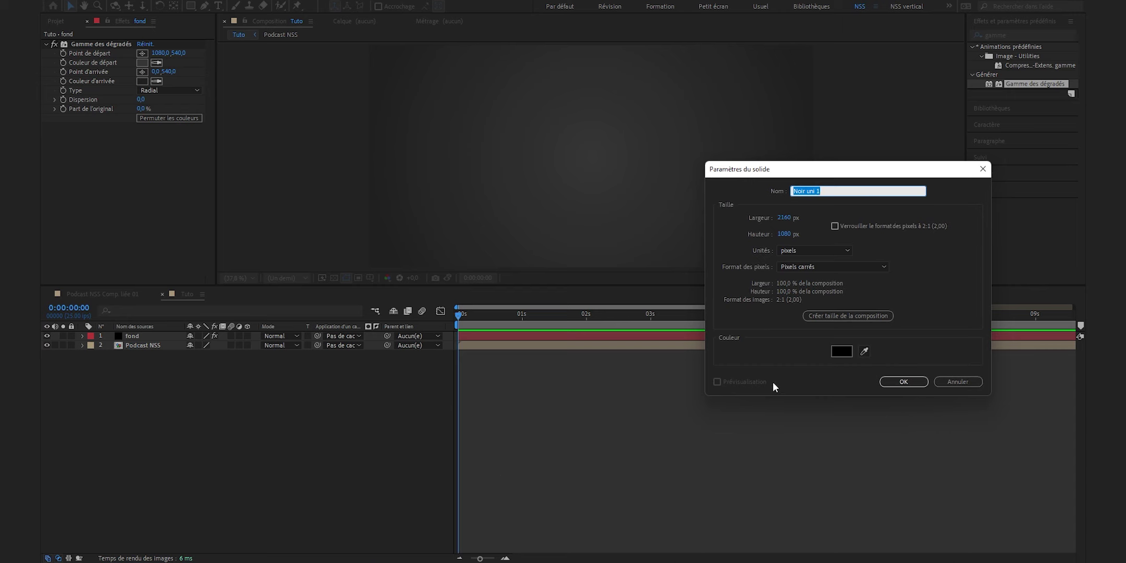
pyautogui.write('spectre audio')
pyautogui.click(912, 382)
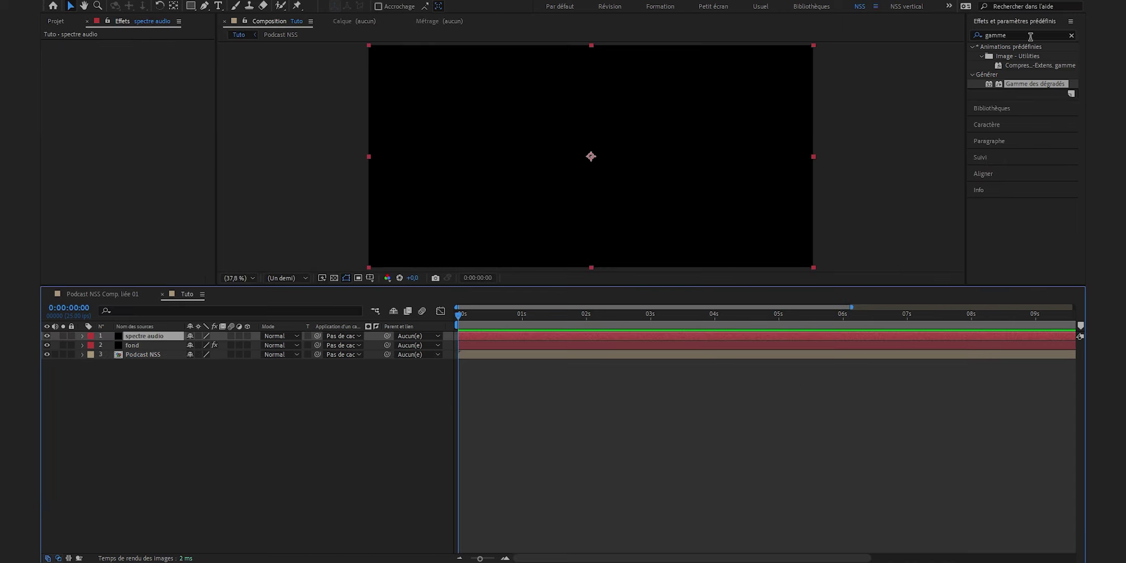
# Step: Apply the Spectre audio effect to the spectre audio solid
pyautogui.click(1030, 36)
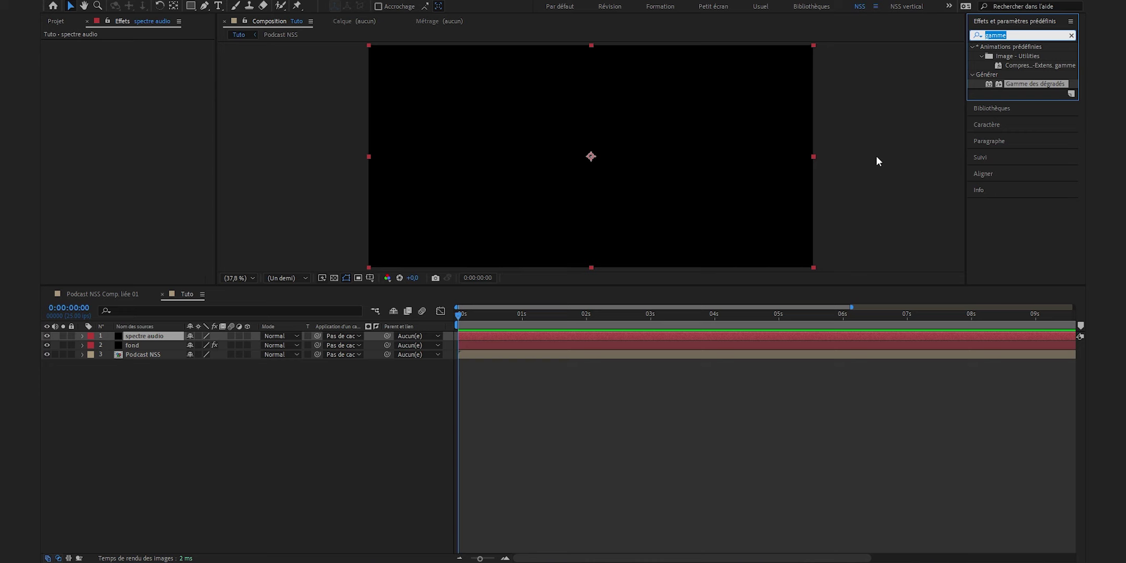
pyautogui.write('spec')
pyautogui.moveTo(1013, 56); pyautogui.dragTo(596, 171)
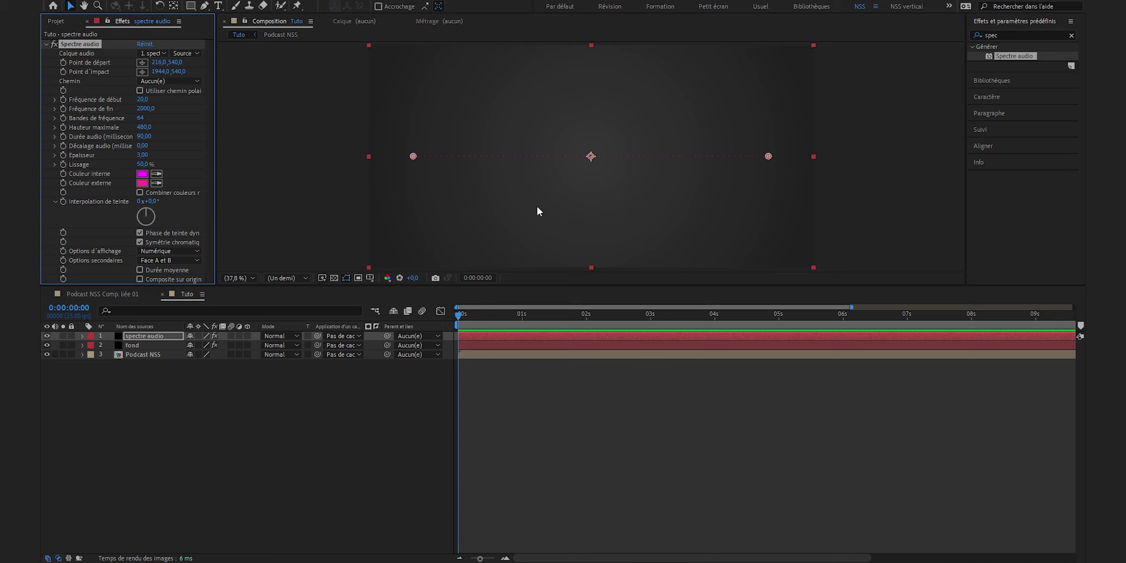
# Step: Set Podcast NSS as the spectrum's audio layer and move to frame 10
pyautogui.click(527, 187)
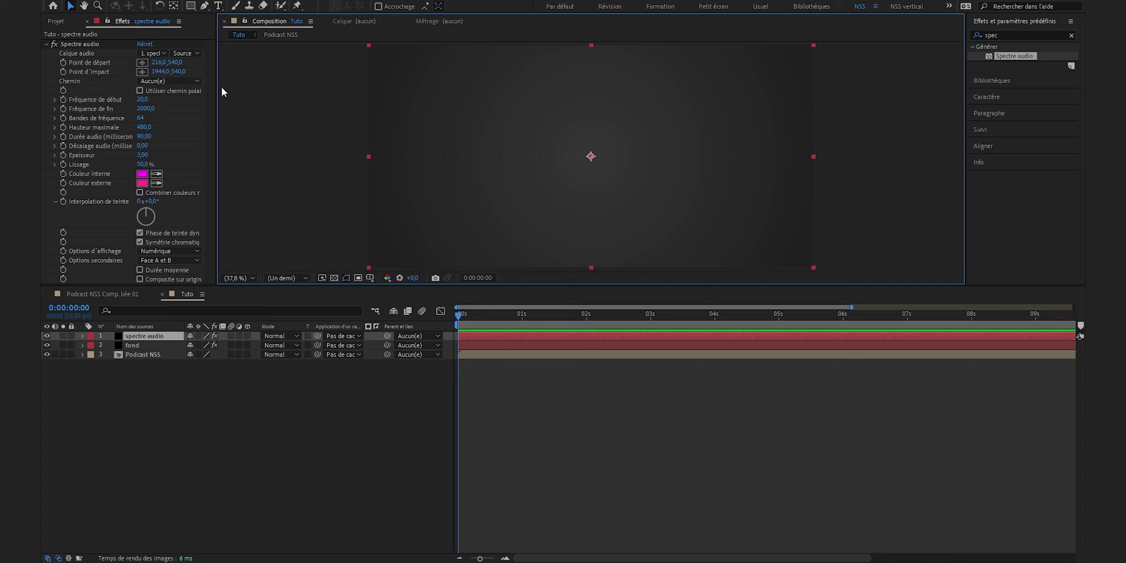
pyautogui.click(88, 54)
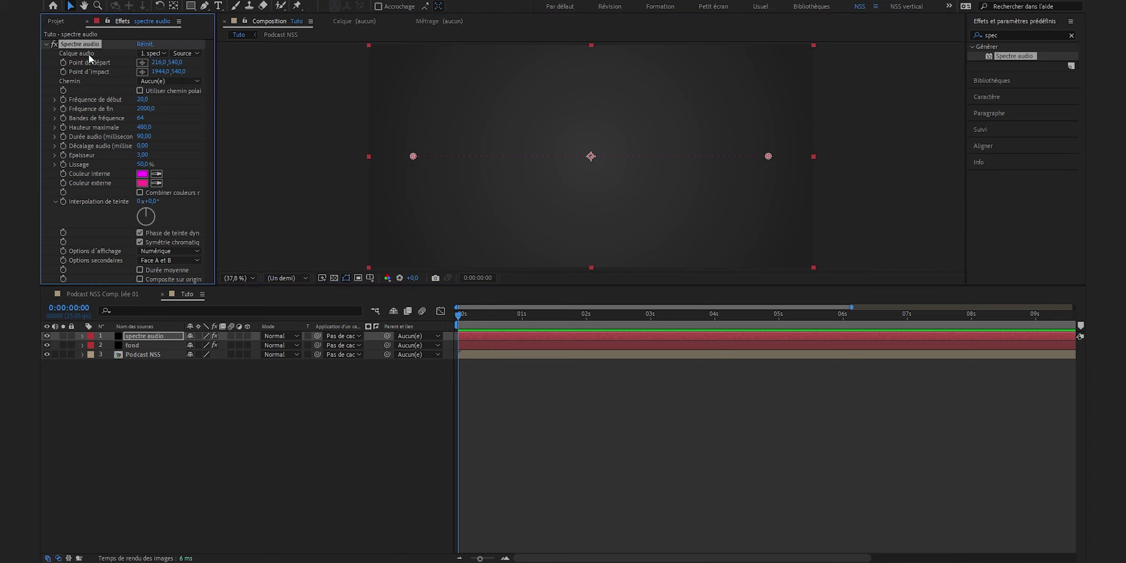
pyautogui.click(152, 53)
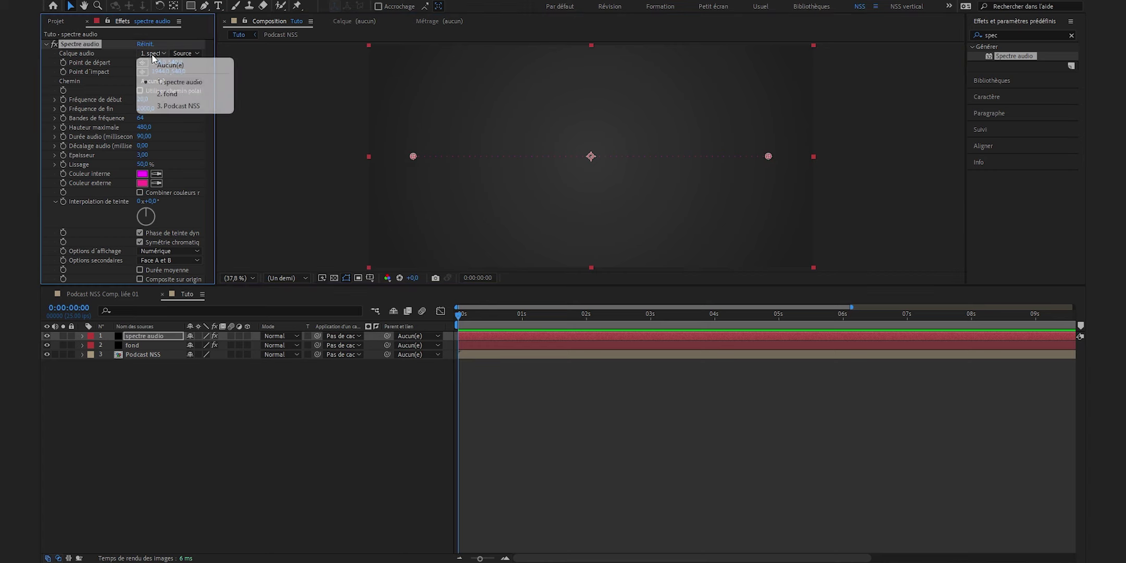
pyautogui.click(174, 106)
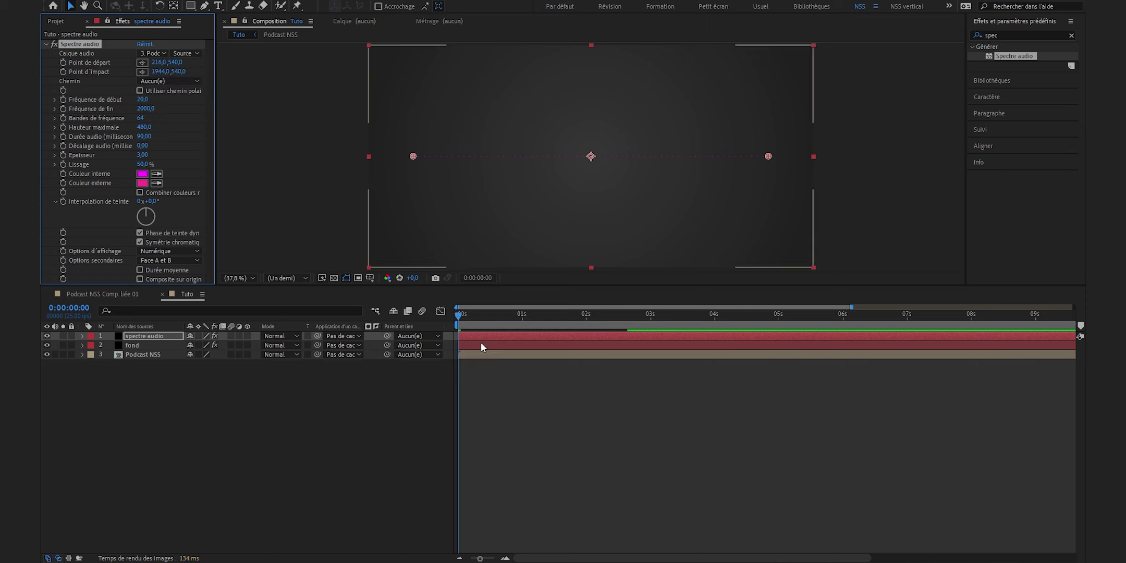
pyautogui.moveTo(456, 319); pyautogui.dragTo(481, 331)
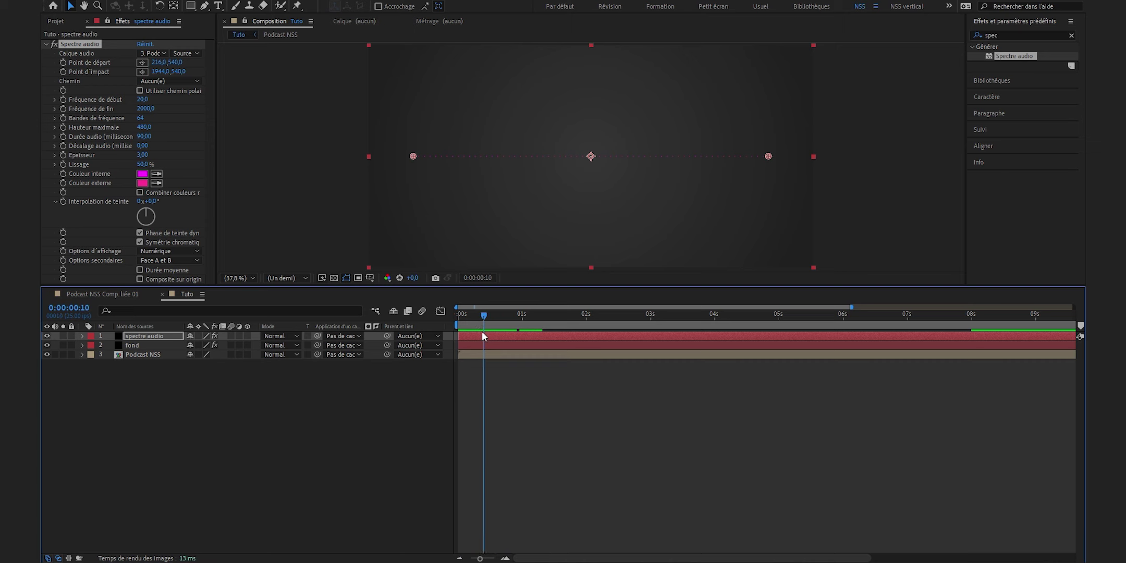
# Step: Colour the spectrum bars brand yellow, raise their maximum height, and set thickness 5
pyautogui.click(991, 80)
pyautogui.click(156, 173)
pyautogui.click(1013, 133)
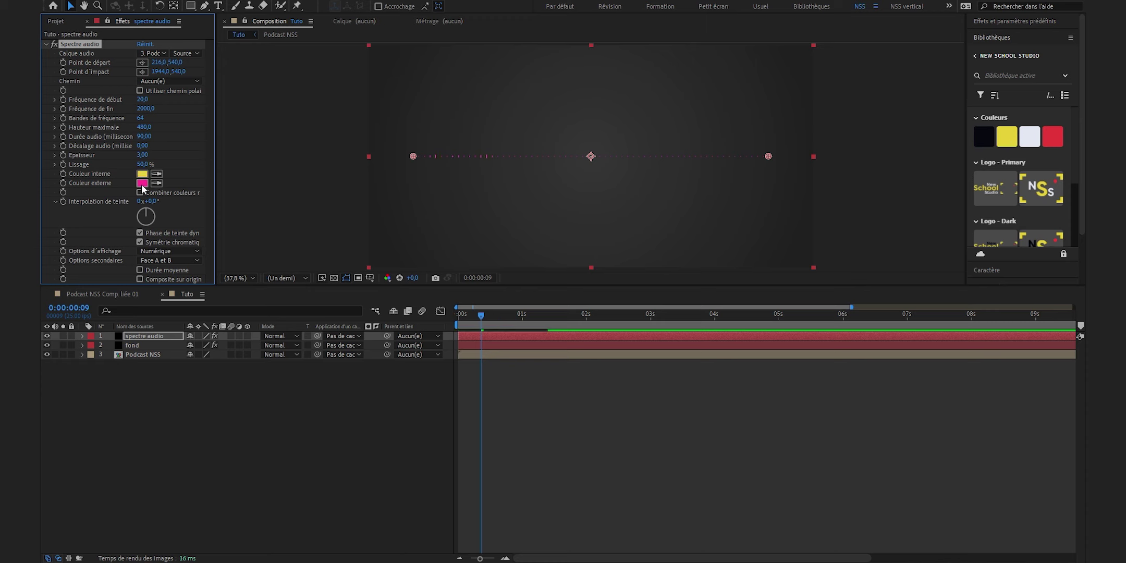
pyautogui.moveTo(144, 127); pyautogui.dragTo(413, 133)
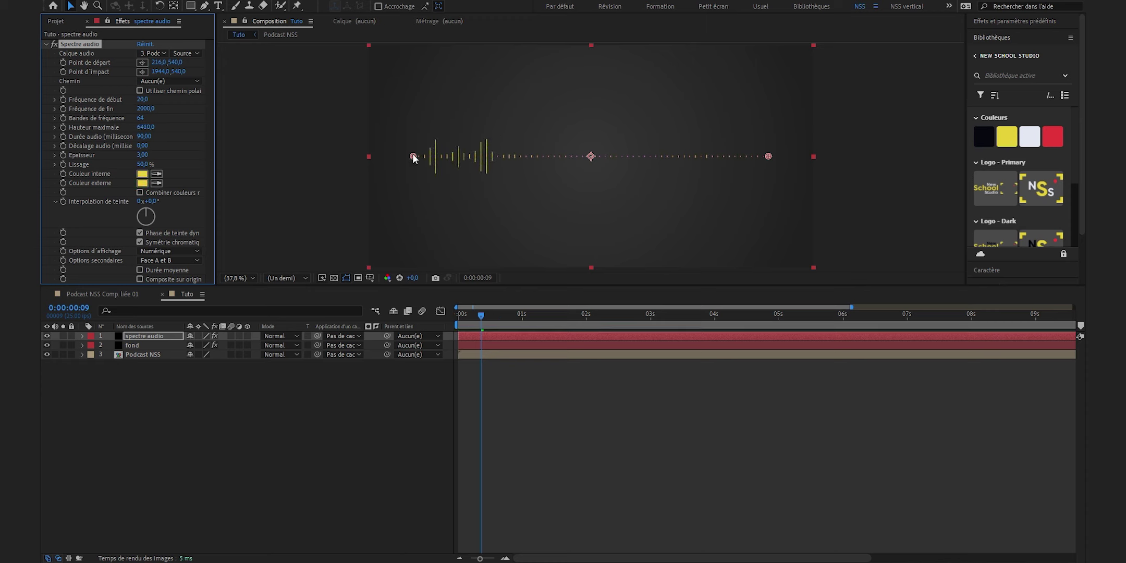
pyautogui.click(142, 155)
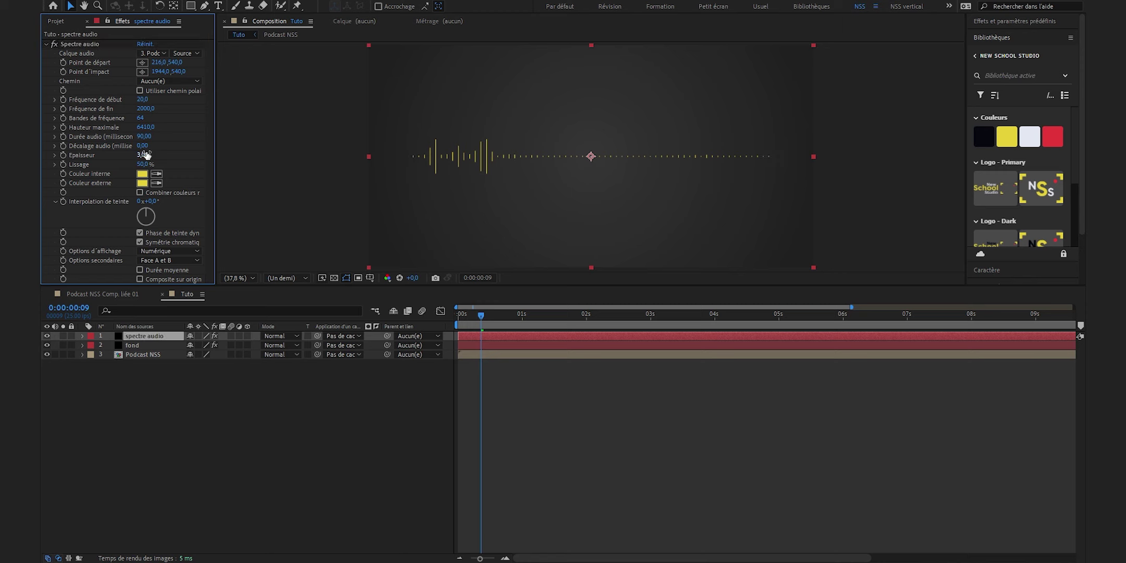
pyautogui.write('5')
pyautogui.press('Return')
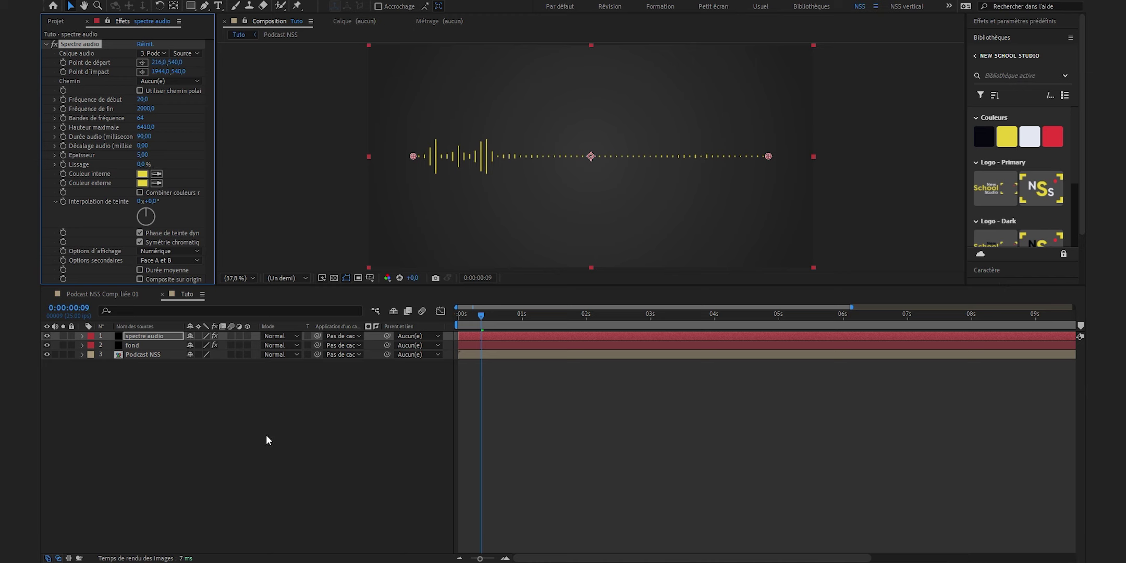
# Step: Lower the spectrum smoothing (Lissage) to 6 % and fit the composition in view
pyautogui.scroll(4, 438, 154)
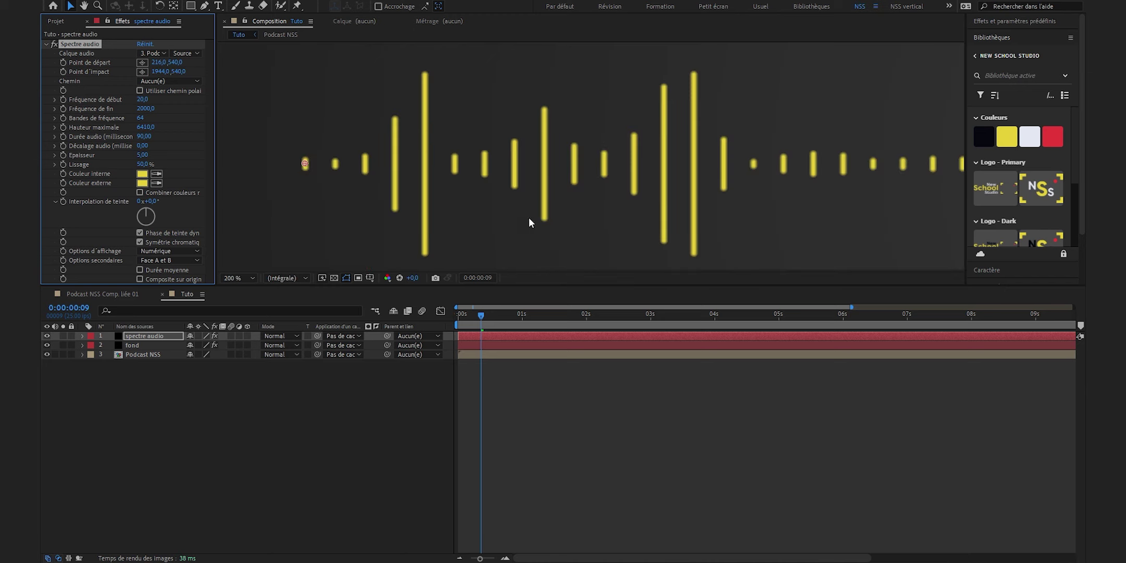
pyautogui.moveTo(142, 164); pyautogui.dragTo(65, 172)
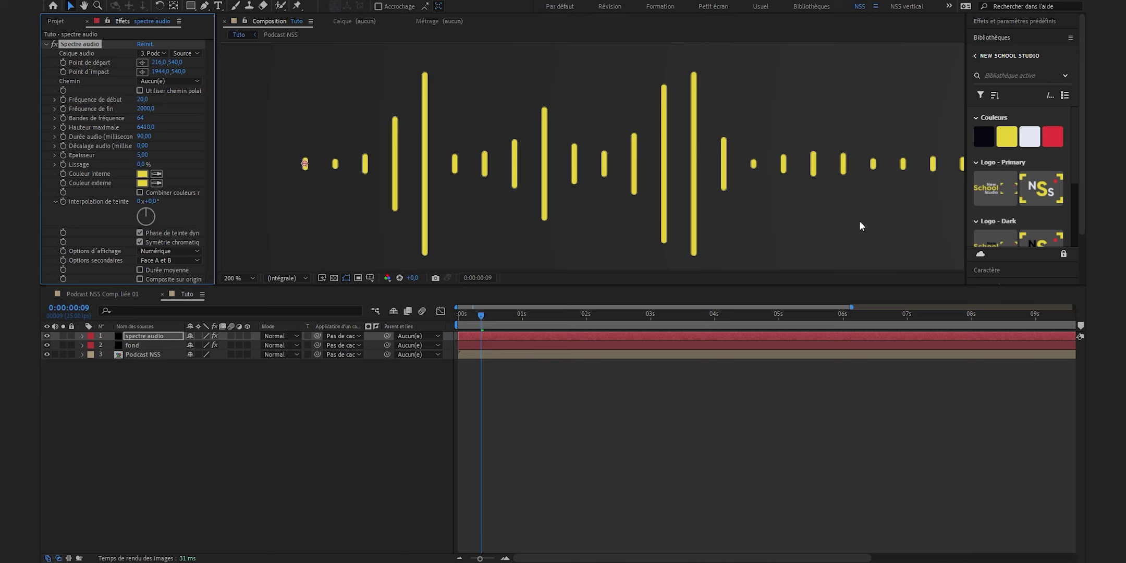
pyautogui.hotkey('shift', '/')
# Step: Preview the animated waveform, then return to frame 0:00:00:09
pyautogui.press('space')
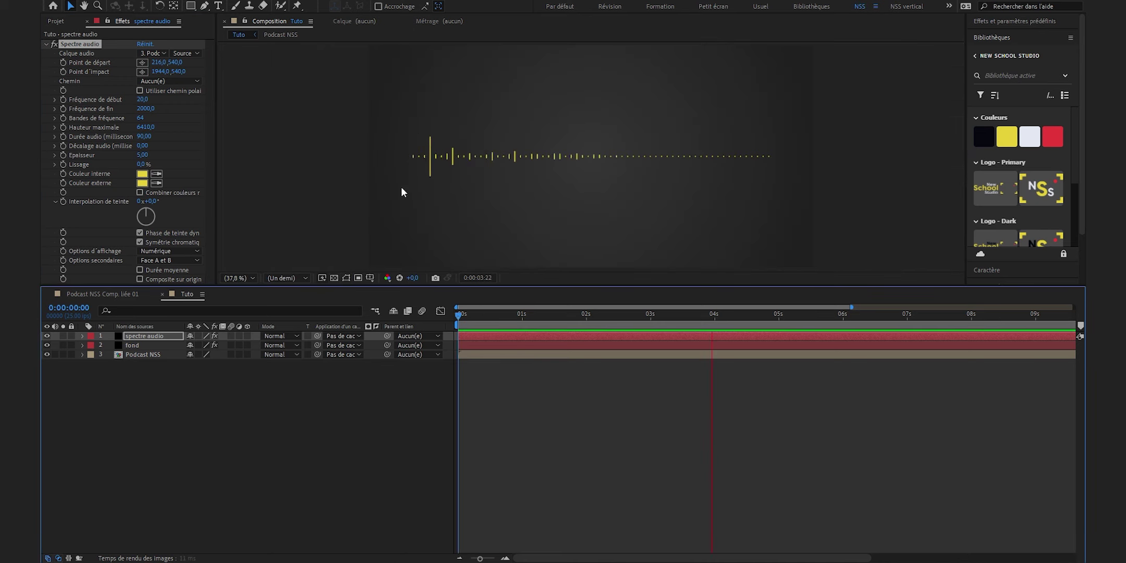
pyautogui.press('space')
pyautogui.click(481, 315)
pyautogui.moveTo(150, 127); pyautogui.dragTo(148, 127)
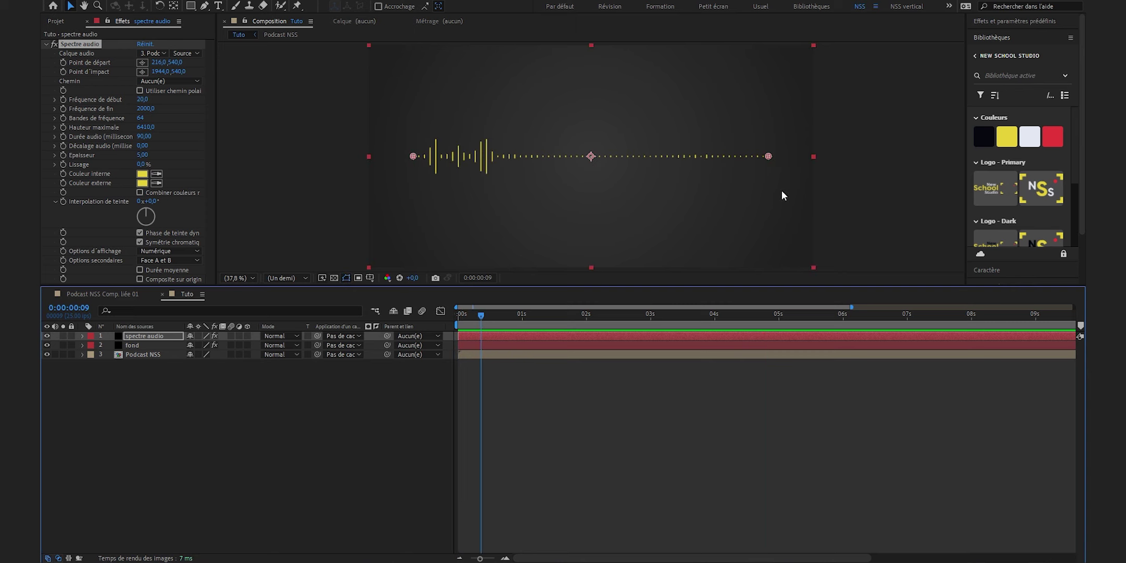
pyautogui.click(212, 158)
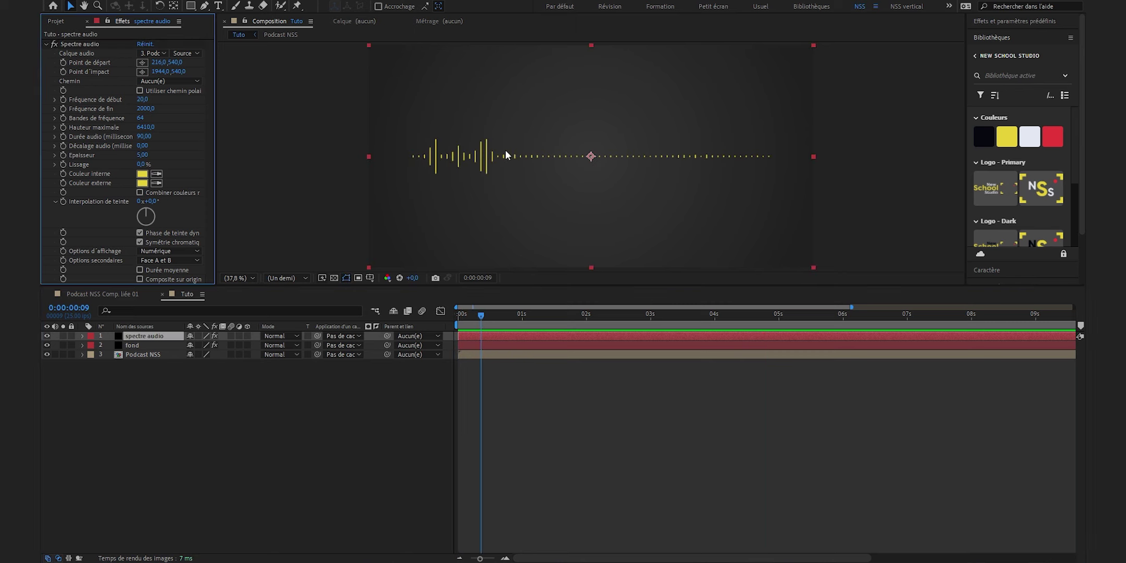
# Step: Lower the end frequency to 1100 and show bars on one side only (Face A)
pyautogui.moveTo(148, 111); pyautogui.dragTo(148, 108)
pyautogui.moveTo(148, 108); pyautogui.dragTo(125, 108)
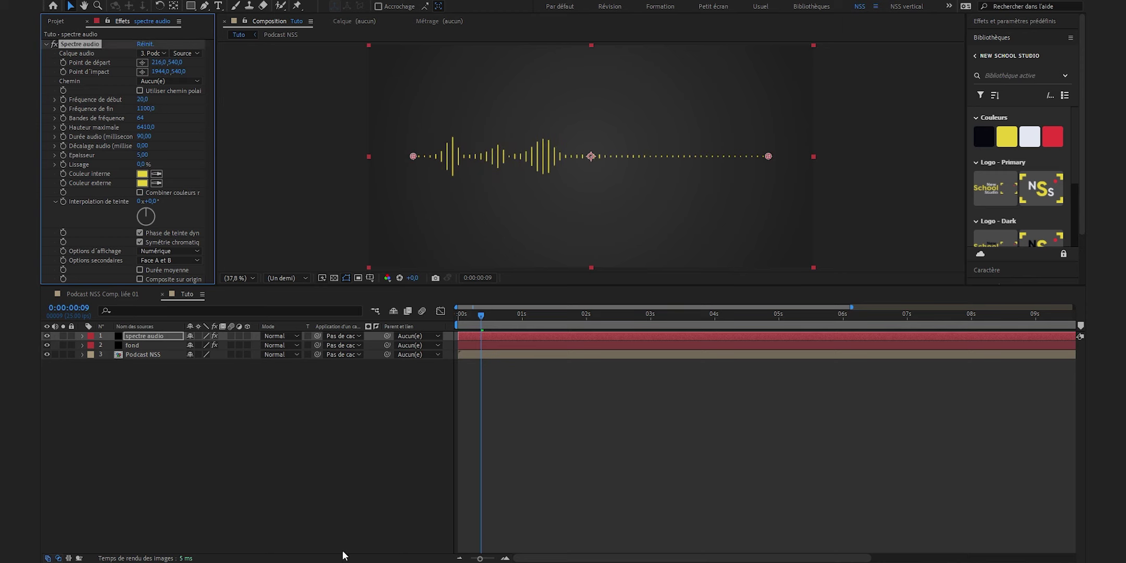
pyautogui.click(153, 260)
pyautogui.click(156, 270)
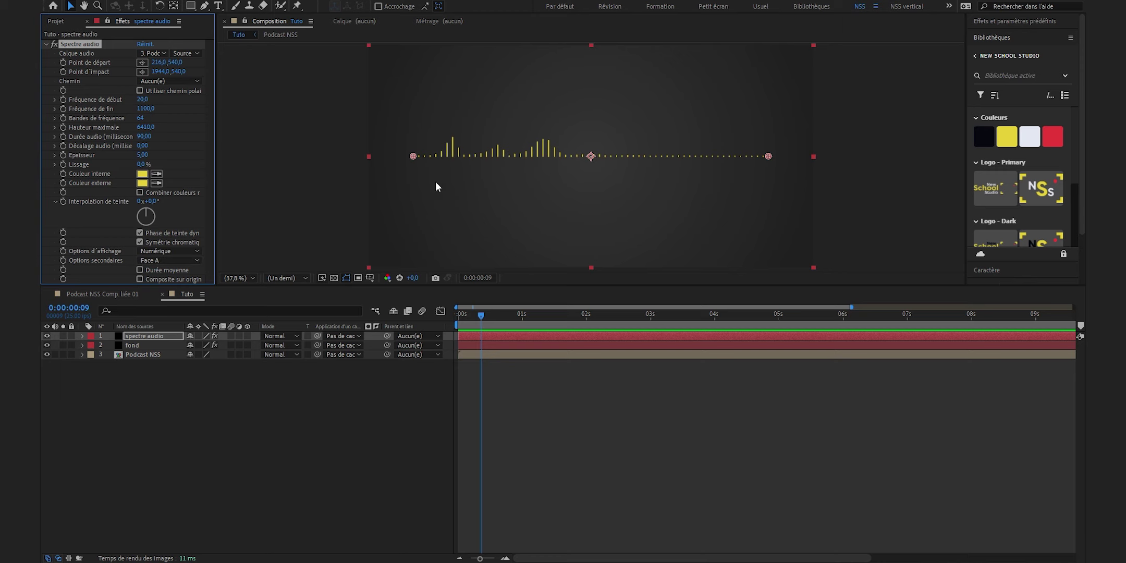
# Step: Move the spectrum's start point down to Y 800 and begin editing the frequency band count
pyautogui.click(171, 63)
pyautogui.write('800')
pyautogui.press('Return')
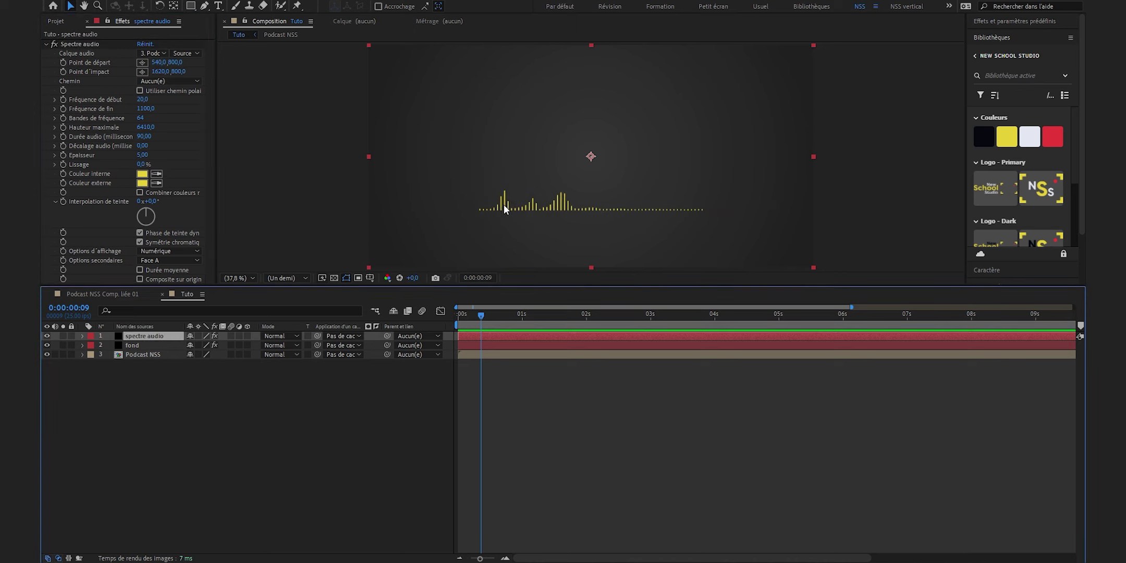
pyautogui.click(140, 118)
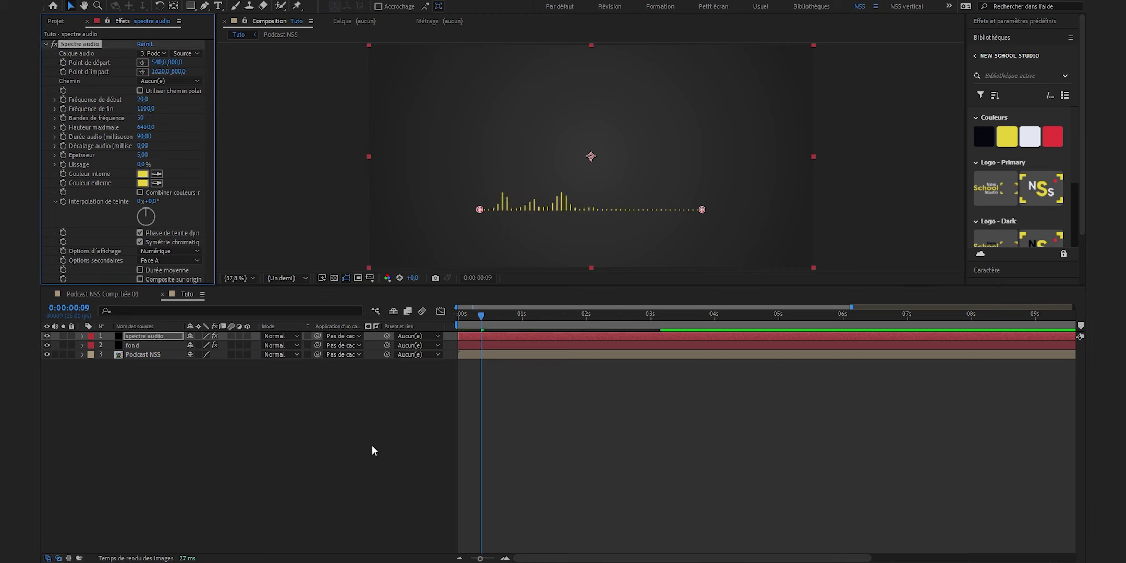
# Step: Set 50 frequency bands, preview the spectrum, and add the New School Studio primary logo layer
pyautogui.click(461, 348)
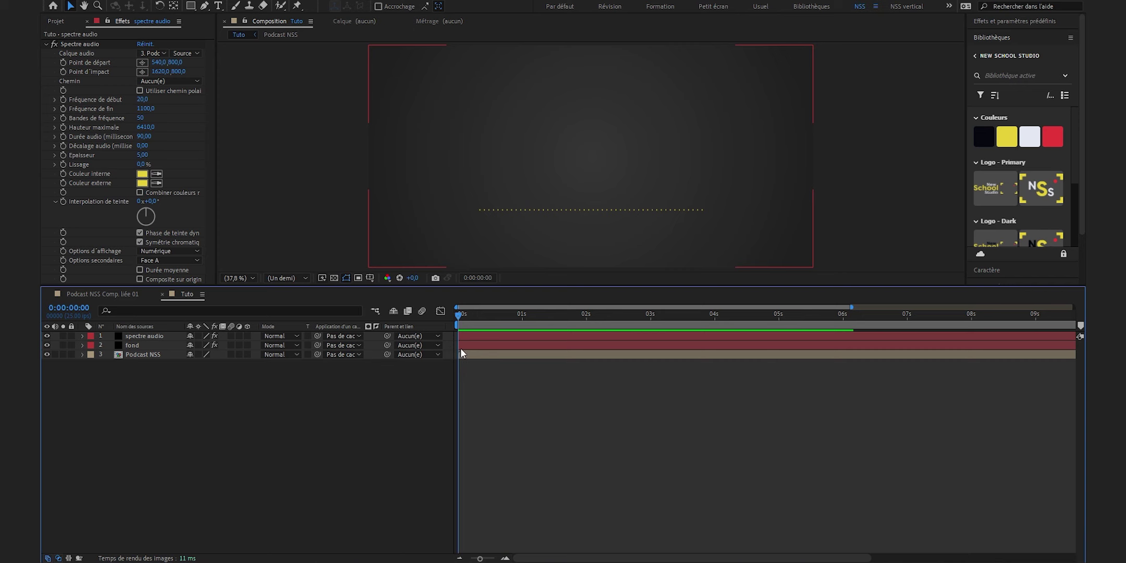
pyautogui.press('space')
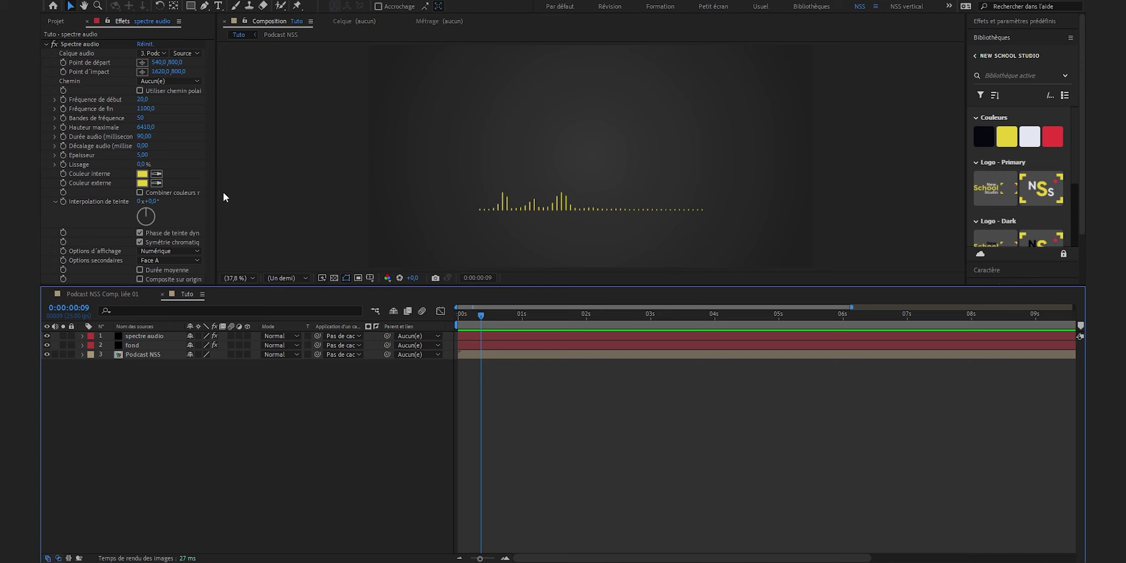
pyautogui.moveTo(998, 185)
pyautogui.mouseDown()
pyautogui.moveTo(152, 324)
pyautogui.moveTo(152, 335)
pyautogui.mouseUp()
pyautogui.press('s')
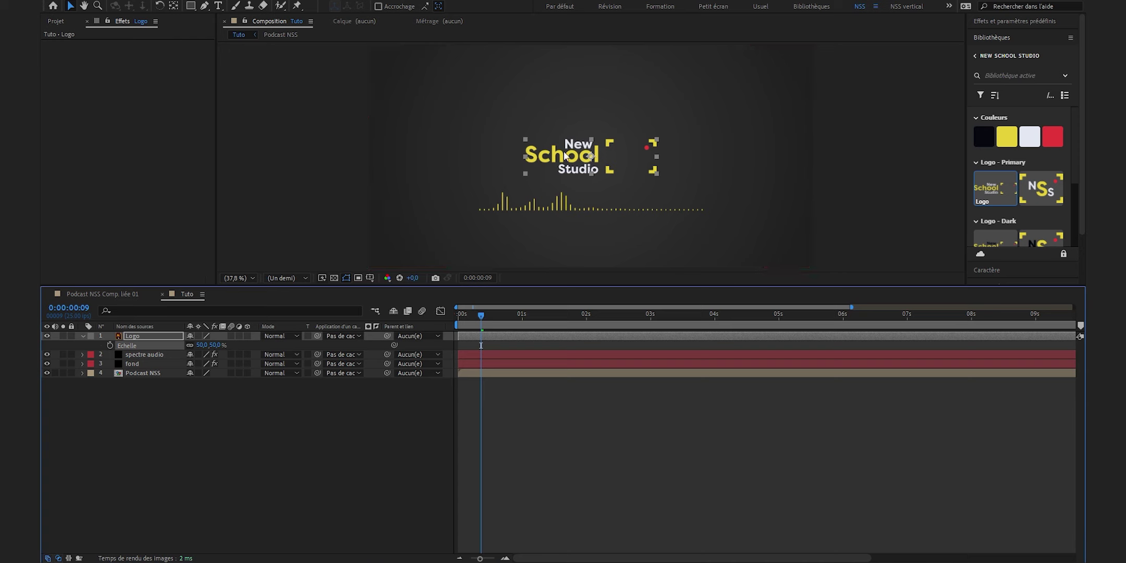
# Step: Move the logo to the upper right of the frame and scale it to 40 %
pyautogui.moveTo(575, 159); pyautogui.dragTo(685, 137)
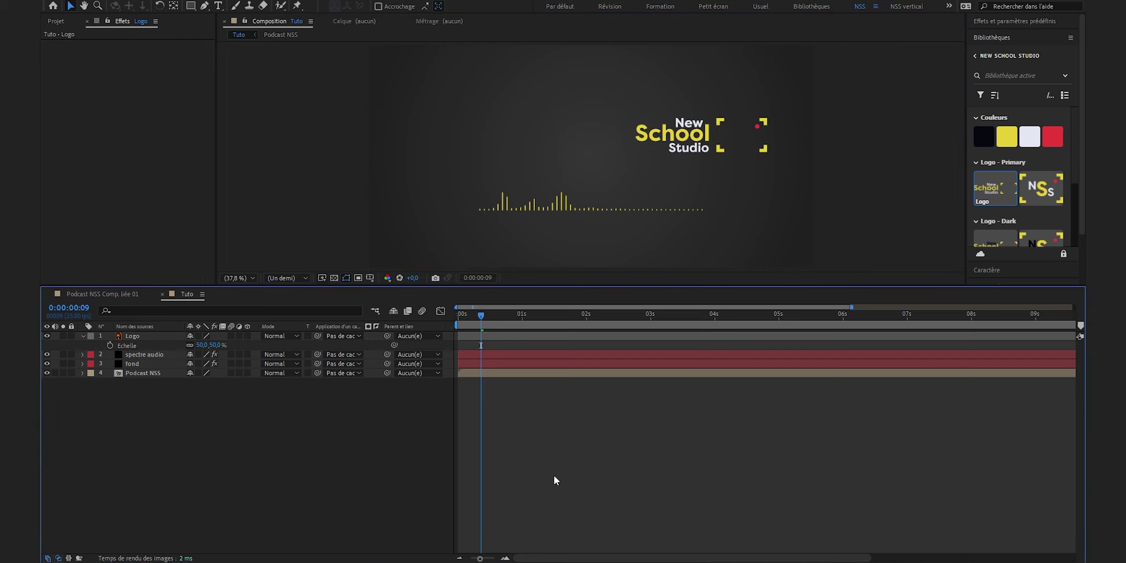
pyautogui.click(202, 344)
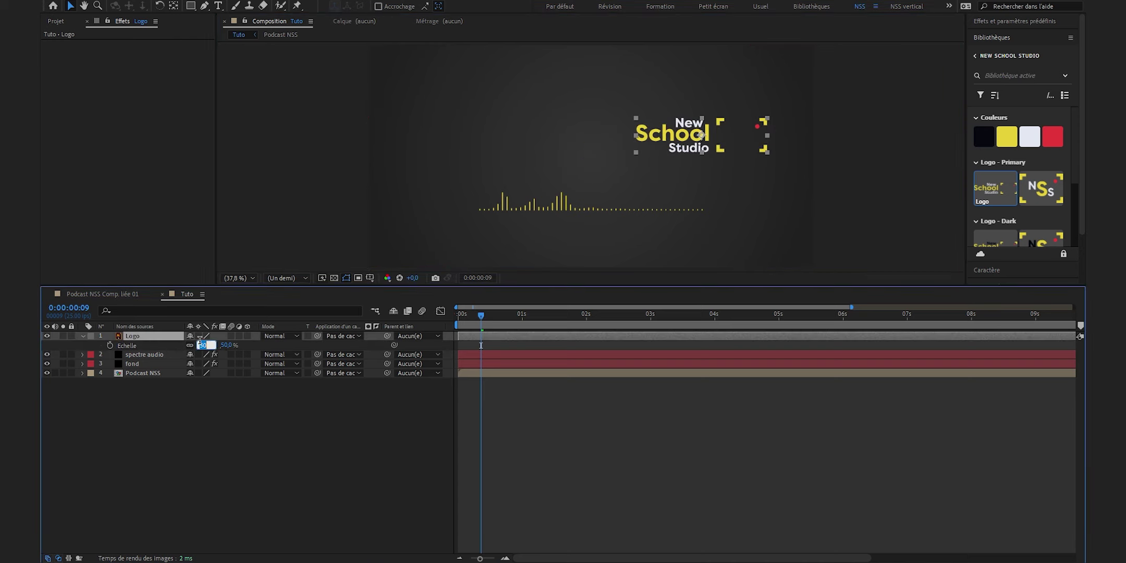
pyautogui.write('40')
pyautogui.press('Return')
pyautogui.click(537, 195)
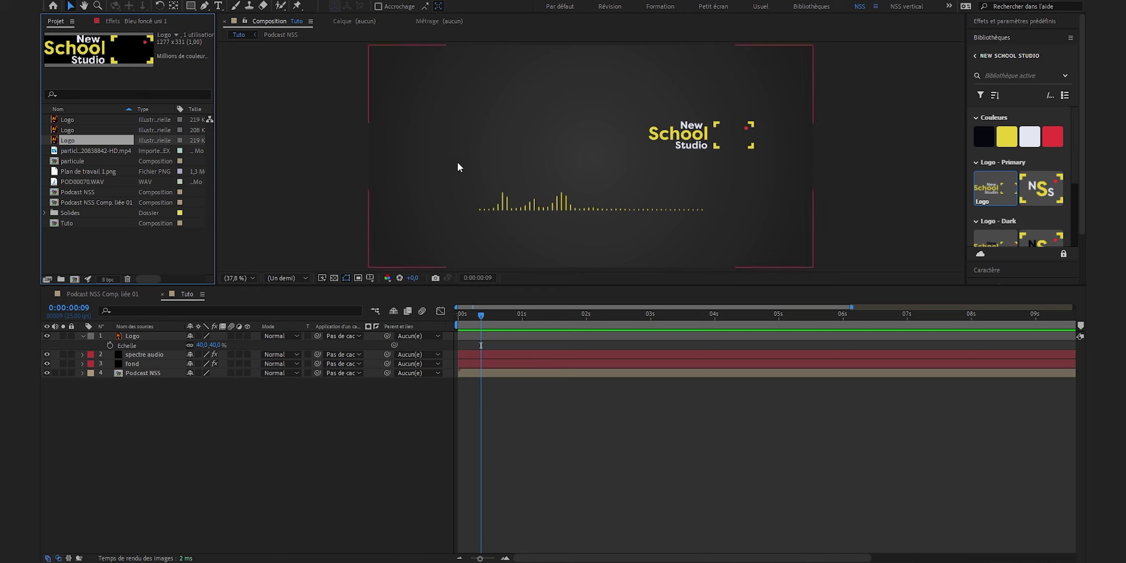
# Step: Add Plan de travail 1.png, position it at 597,699 on the left, and show the Mode column
pyautogui.moveTo(104, 171); pyautogui.dragTo(152, 359)
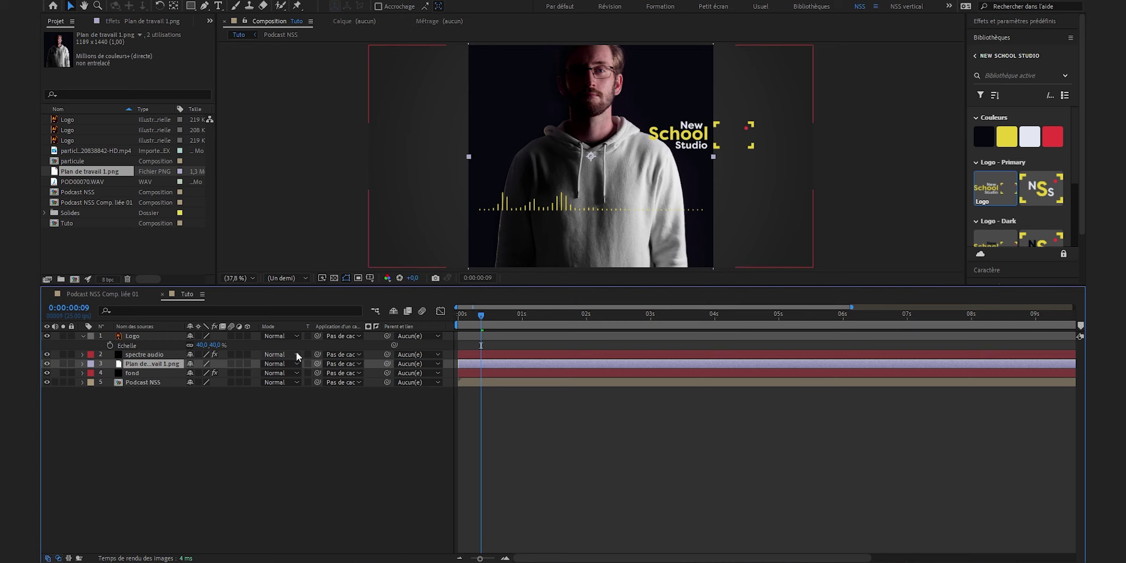
pyautogui.press('p')
pyautogui.moveTo(206, 372); pyautogui.dragTo(184, 372)
pyautogui.moveTo(679, 161); pyautogui.dragTo(583, 161)
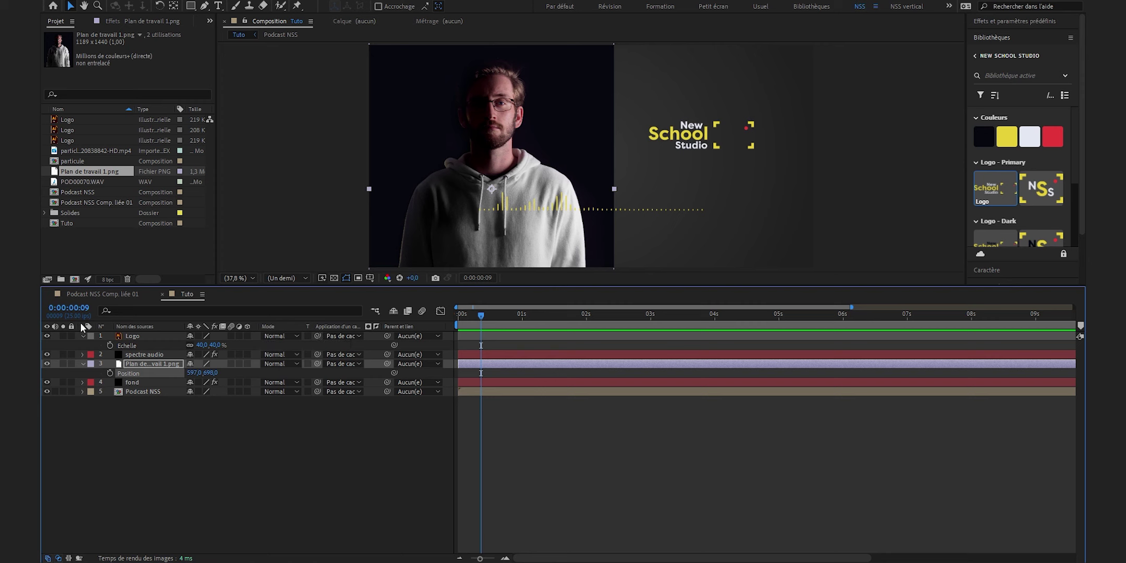
pyautogui.rightClick(283, 324)
pyautogui.moveTo(324, 365)
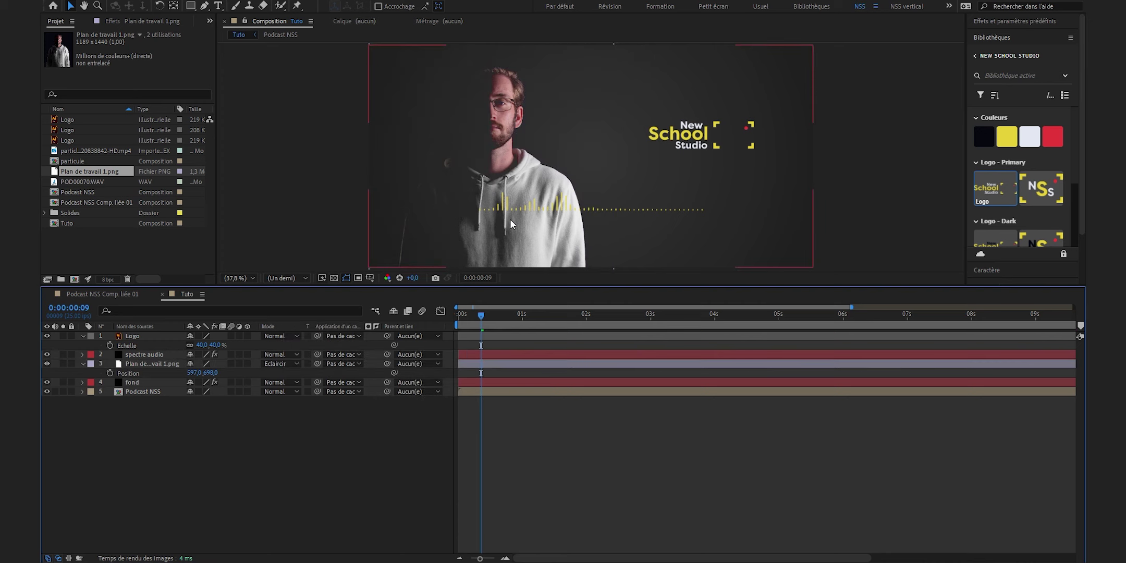
# Step: Set the presenter photo's opacity to 10 %, check Podcast NSS Comp. liée 01, then return to Tuto
pyautogui.click(157, 363)
pyautogui.press('t')
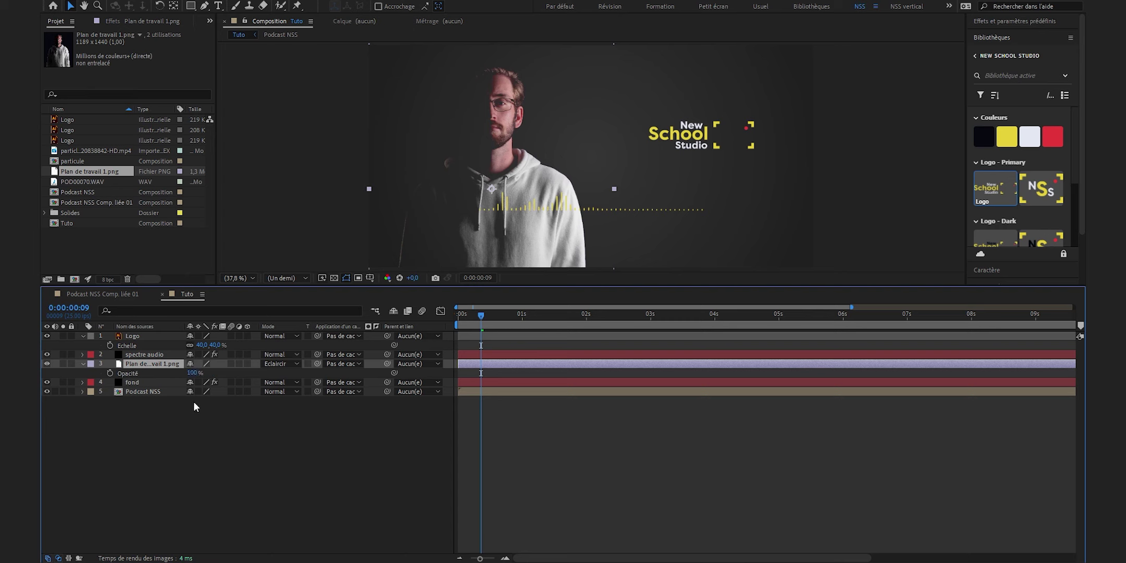
pyautogui.click(191, 373)
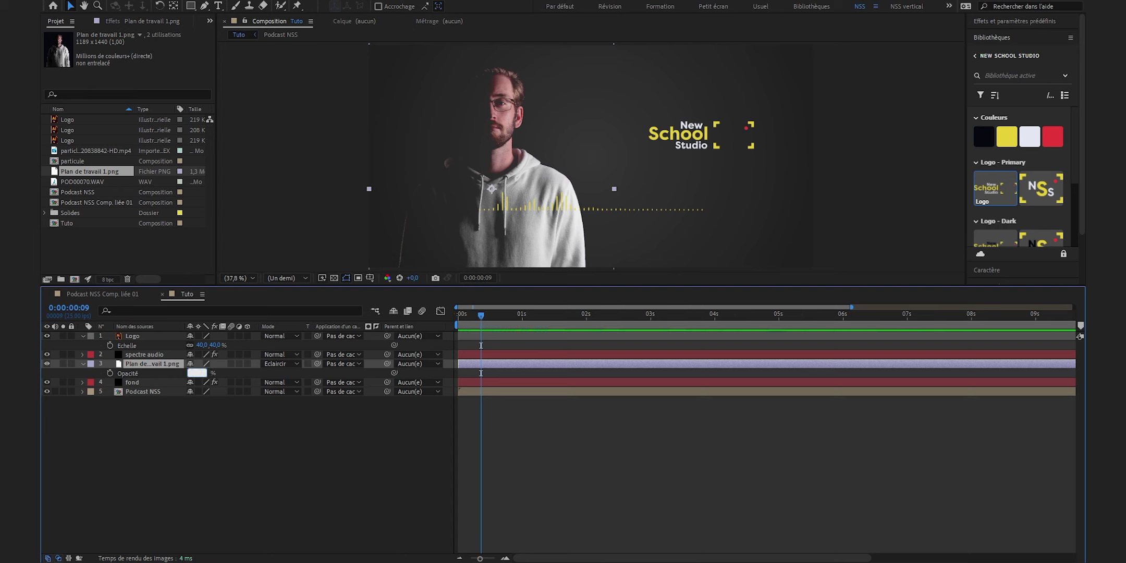
pyautogui.write('10')
pyautogui.click(468, 365)
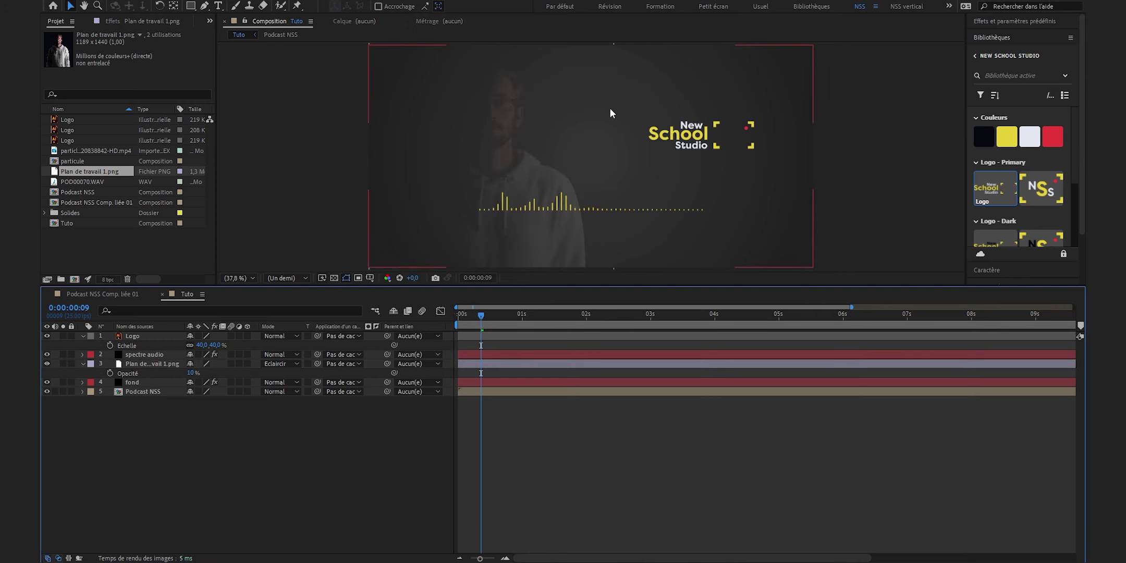
pyautogui.hotkey('shift', 'Escape')
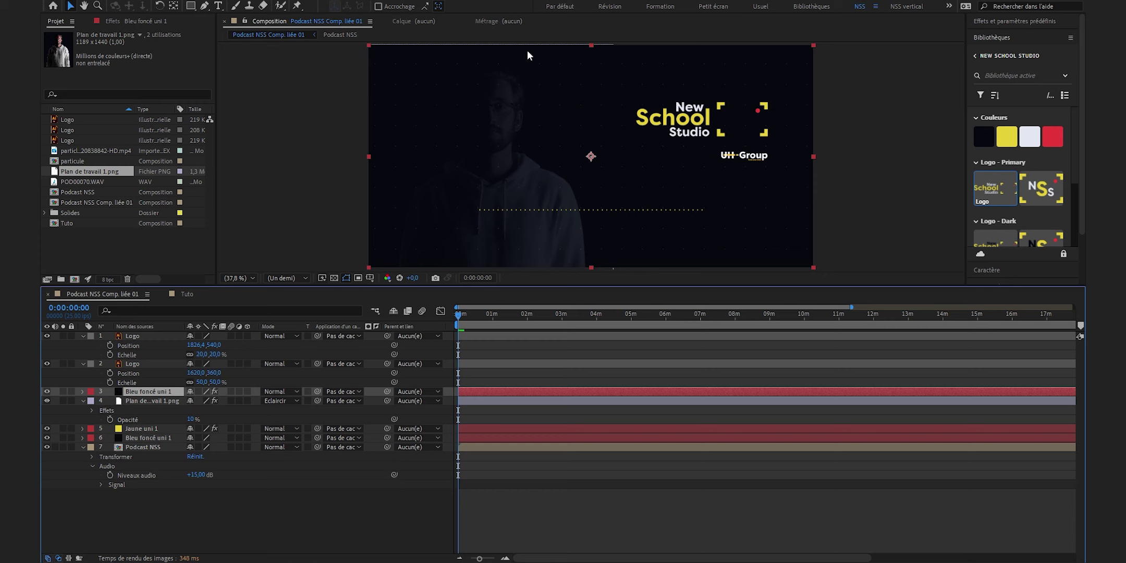
pyautogui.click(187, 294)
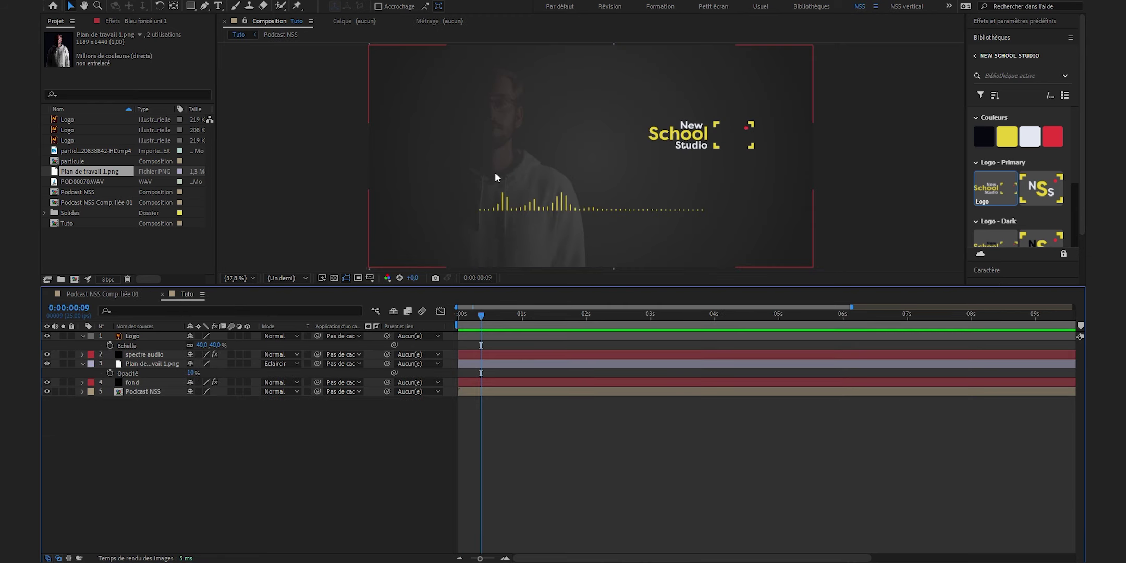
# Step: Apply Lumetri Color to the presenter photo with Saturation 0, Contrast 115 and Blacks -57
pyautogui.click(994, 19)
pyautogui.write('spec')
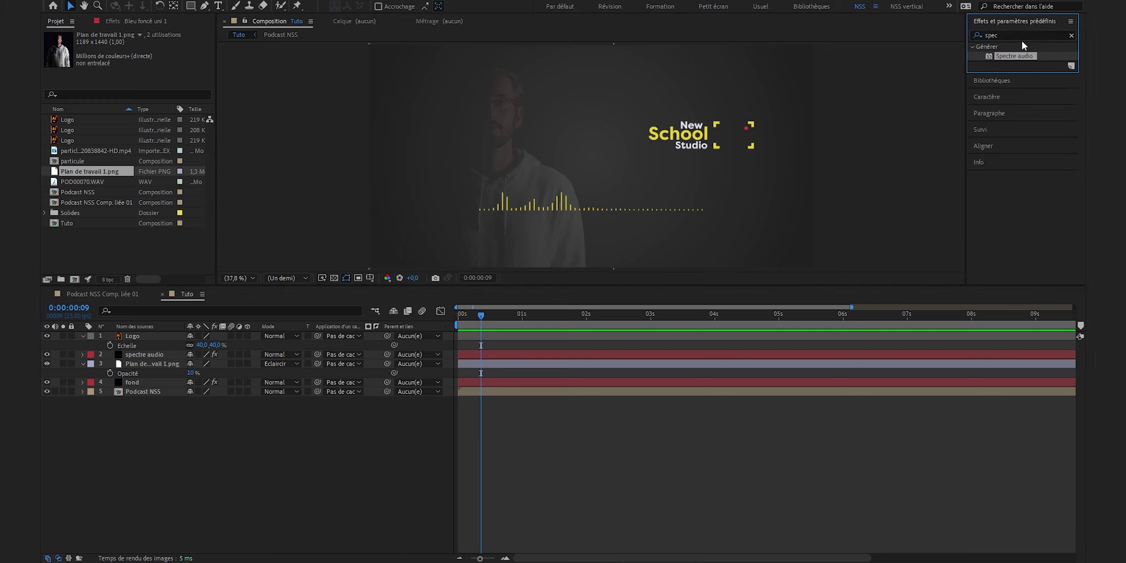
pyautogui.press('BackSpace')
pyautogui.press('BackSpace')
pyautogui.press('BackSpace')
pyautogui.write('couleur')
pyautogui.moveTo(1017, 204); pyautogui.dragTo(156, 364)
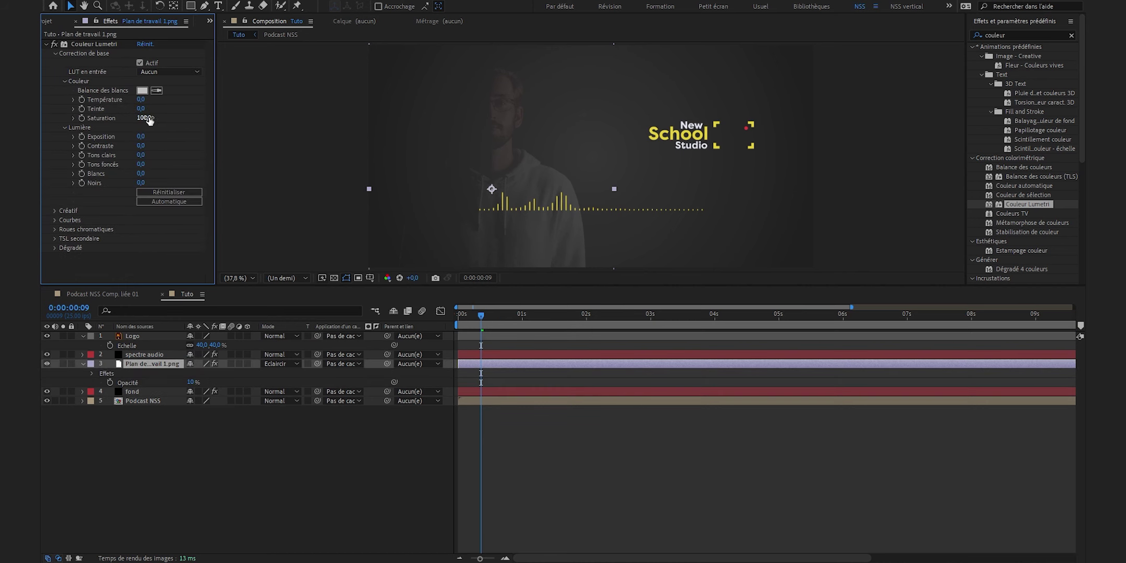
pyautogui.moveTo(150, 120); pyautogui.dragTo(51, 125)
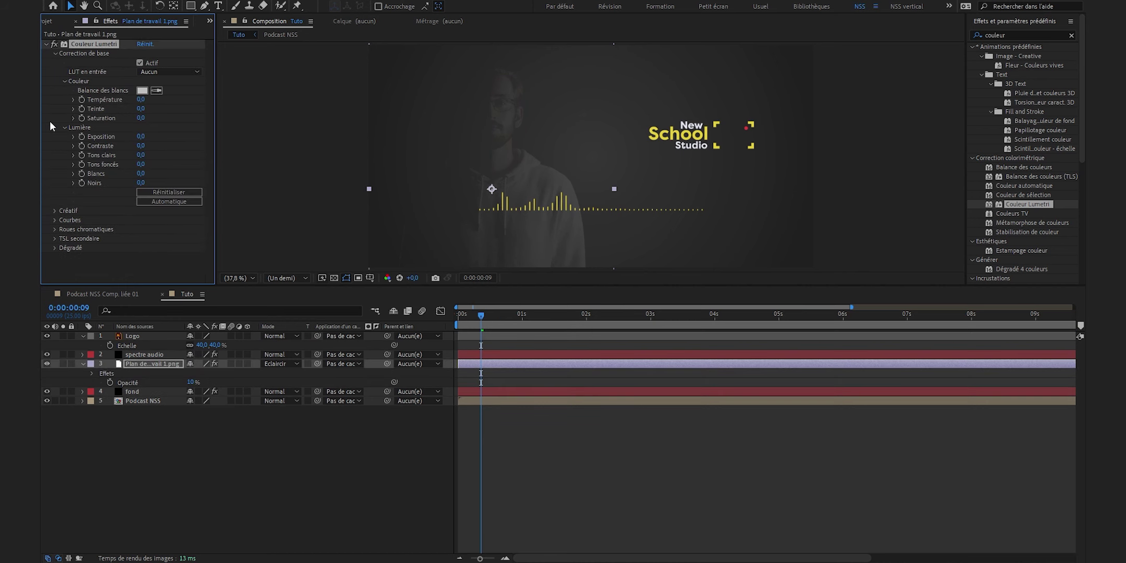
pyautogui.moveTo(140, 145); pyautogui.dragTo(204, 149)
pyautogui.moveTo(143, 183); pyautogui.dragTo(113, 183)
pyautogui.click(264, 553)
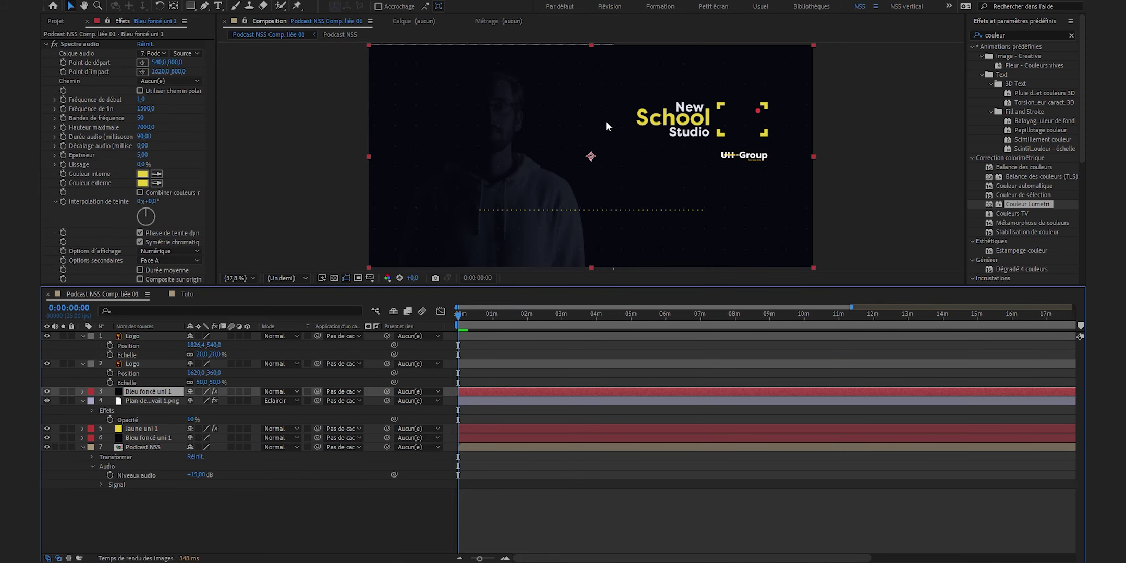
# Step: In the Tuto composition, add a new black solid named 'texture de fond'
pyautogui.click(186, 294)
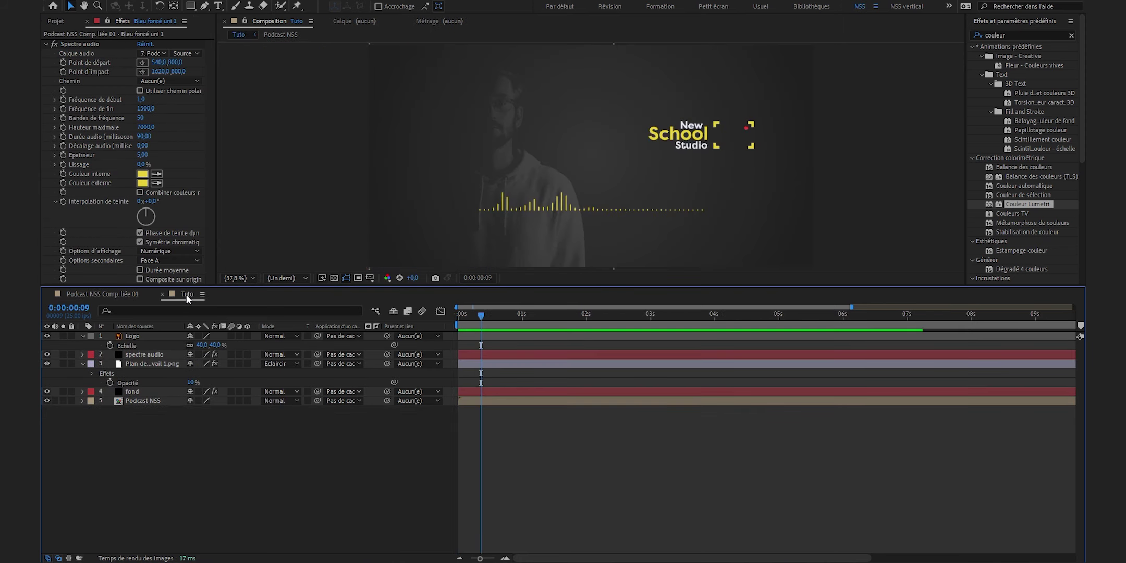
pyautogui.moveTo(335, 560)
pyautogui.rightClick(217, 449)
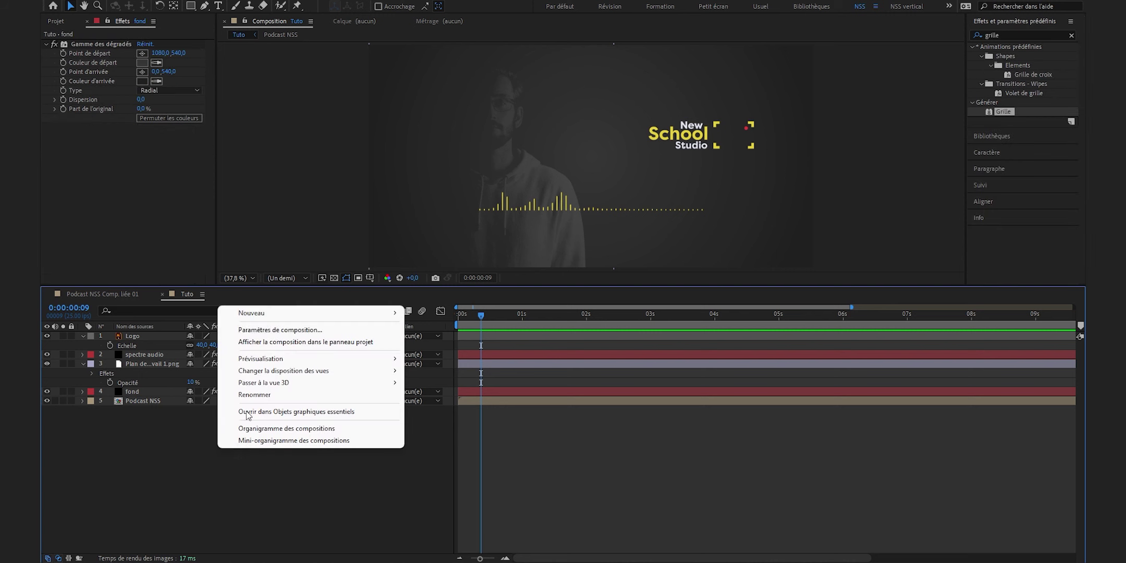
pyautogui.moveTo(302, 314)
pyautogui.click(451, 341)
pyautogui.write('texture de fond')
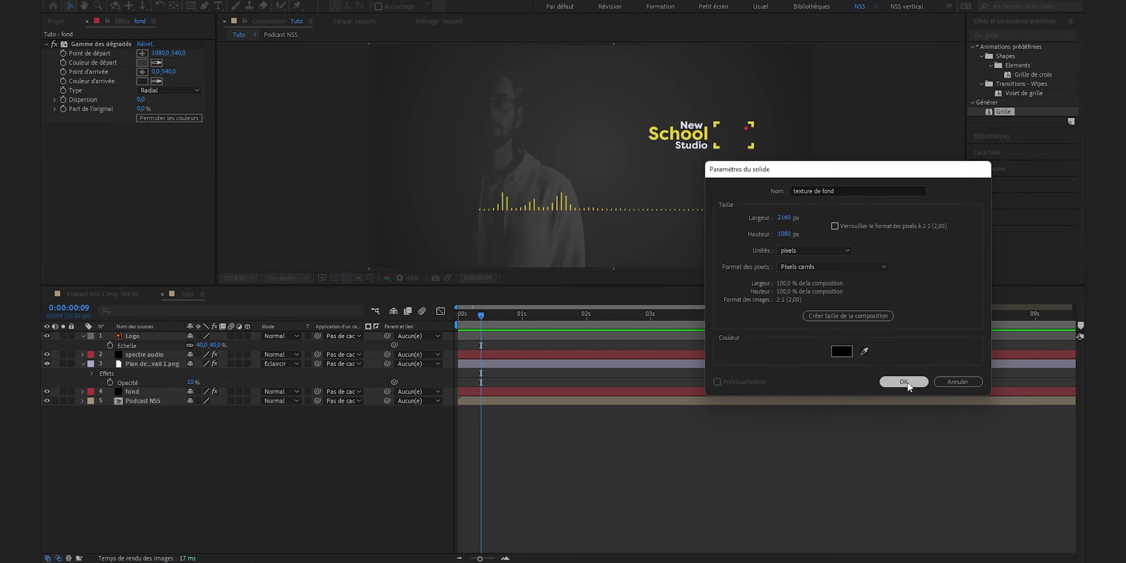
pyautogui.click(904, 382)
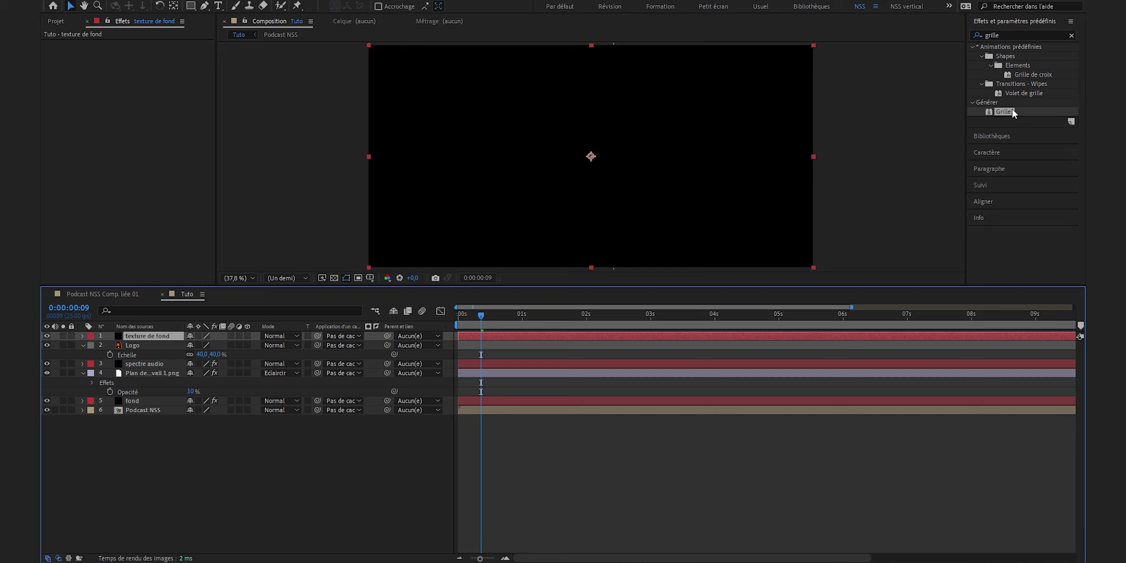
# Step: Apply the Grille effect to the solid and colour it with the brand yellow swatch
pyautogui.moveTo(1004, 114); pyautogui.dragTo(640, 142)
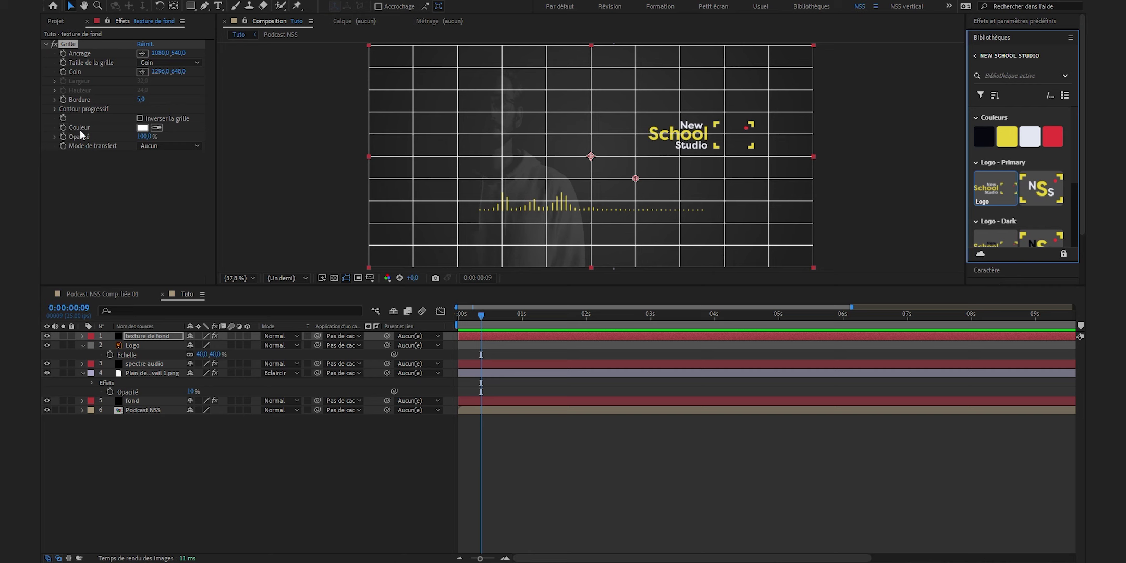
pyautogui.click(158, 128)
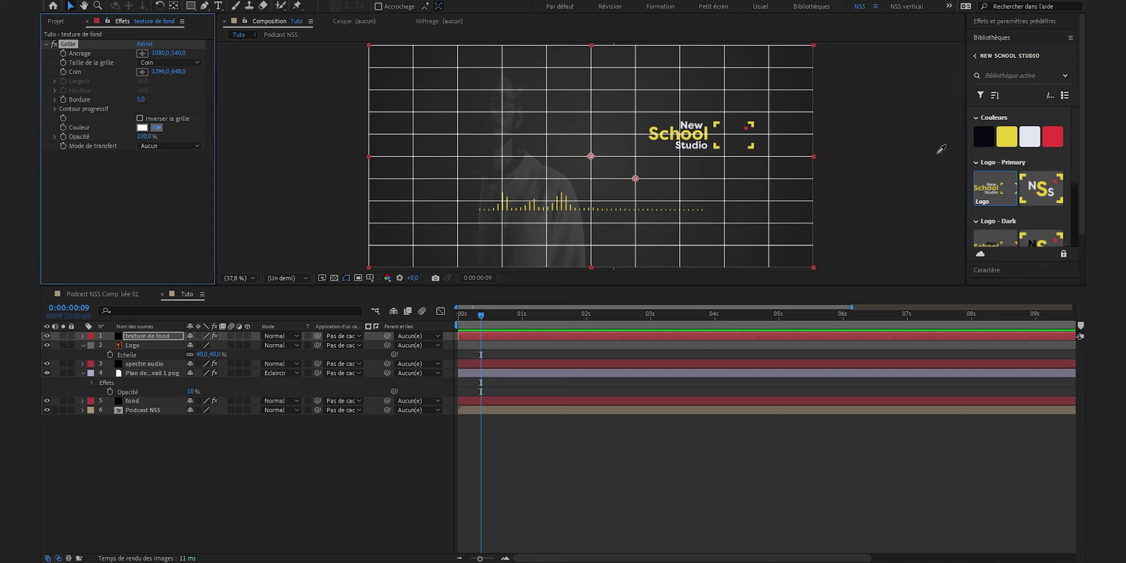
pyautogui.click(1008, 140)
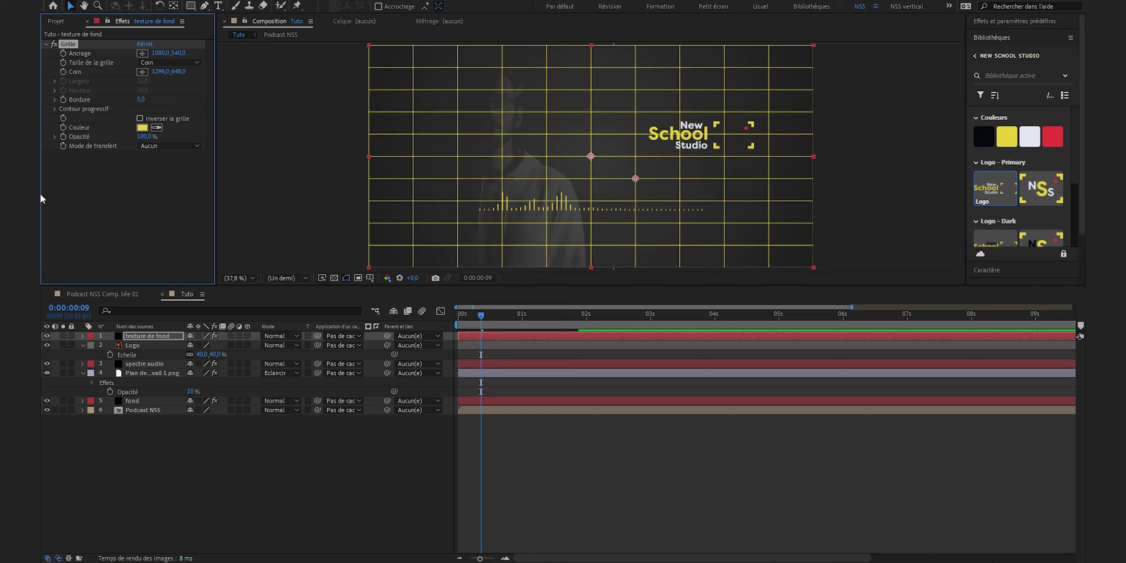
# Step: Size the grid by Width Slider with width 100 and border 97
pyautogui.click(156, 63)
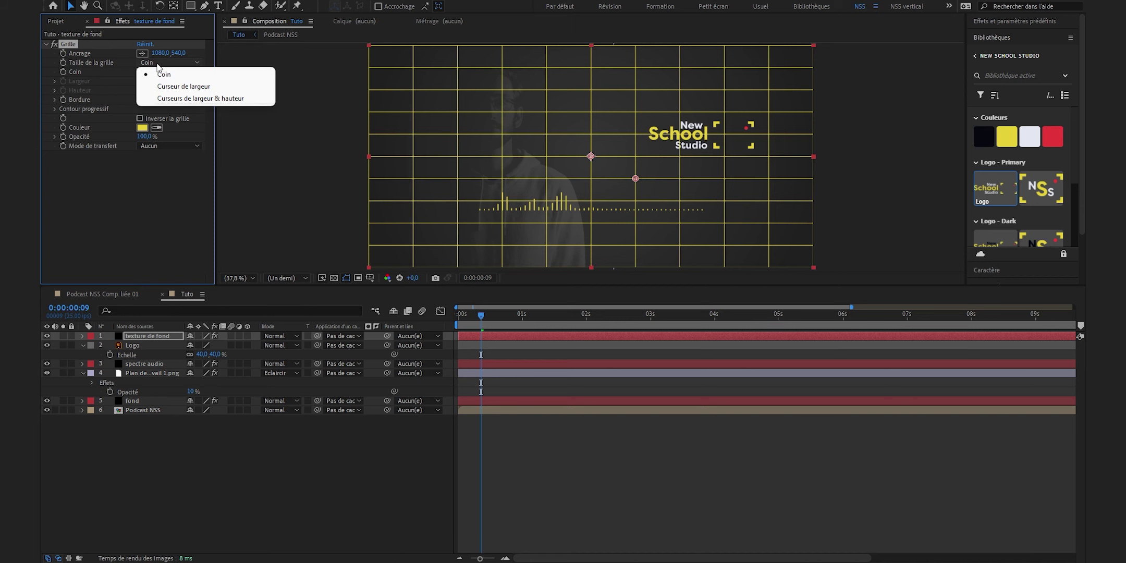
pyautogui.click(185, 86)
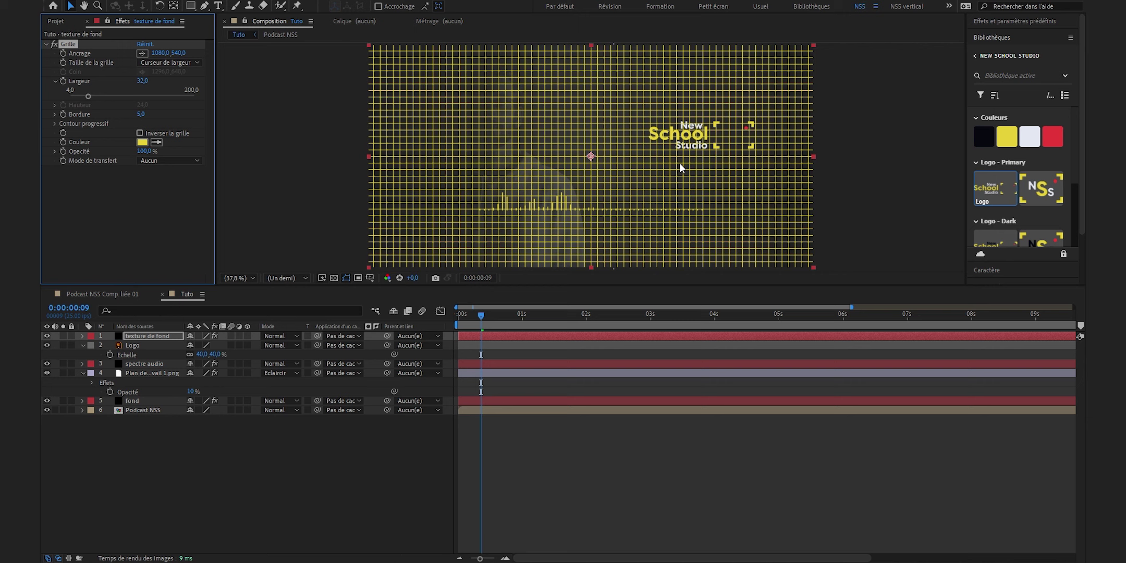
pyautogui.press('Tab')
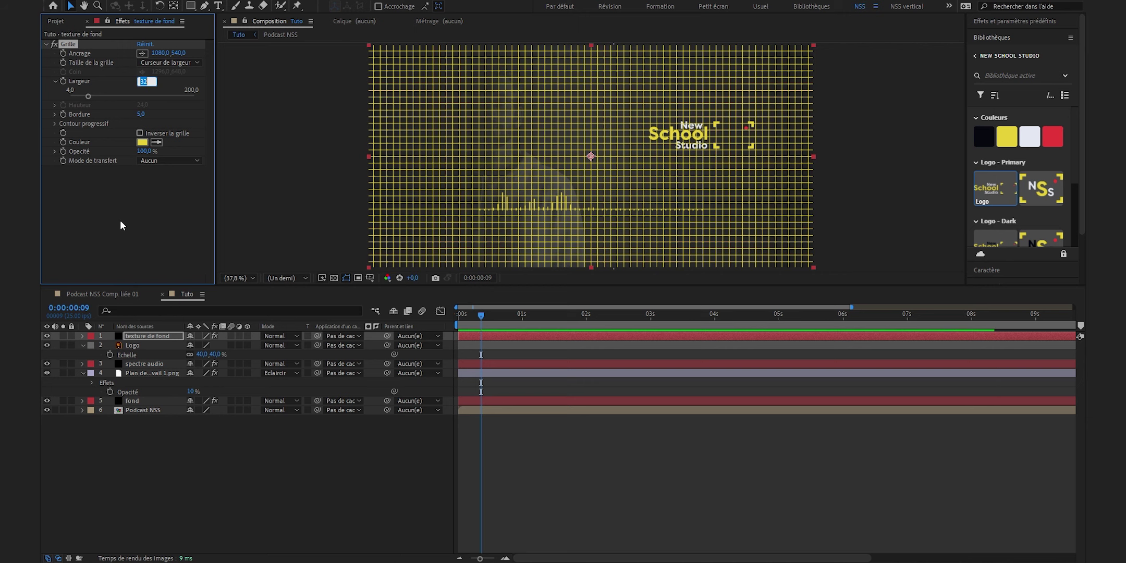
pyautogui.write('100')
pyautogui.press('Tab')
pyautogui.write('9')
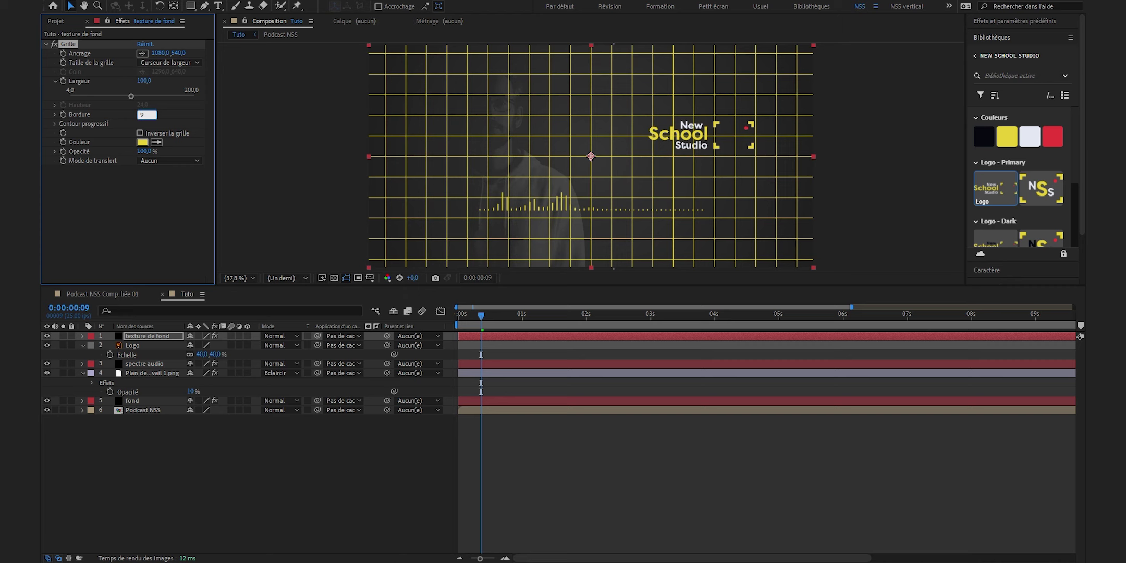
pyautogui.press('Return')
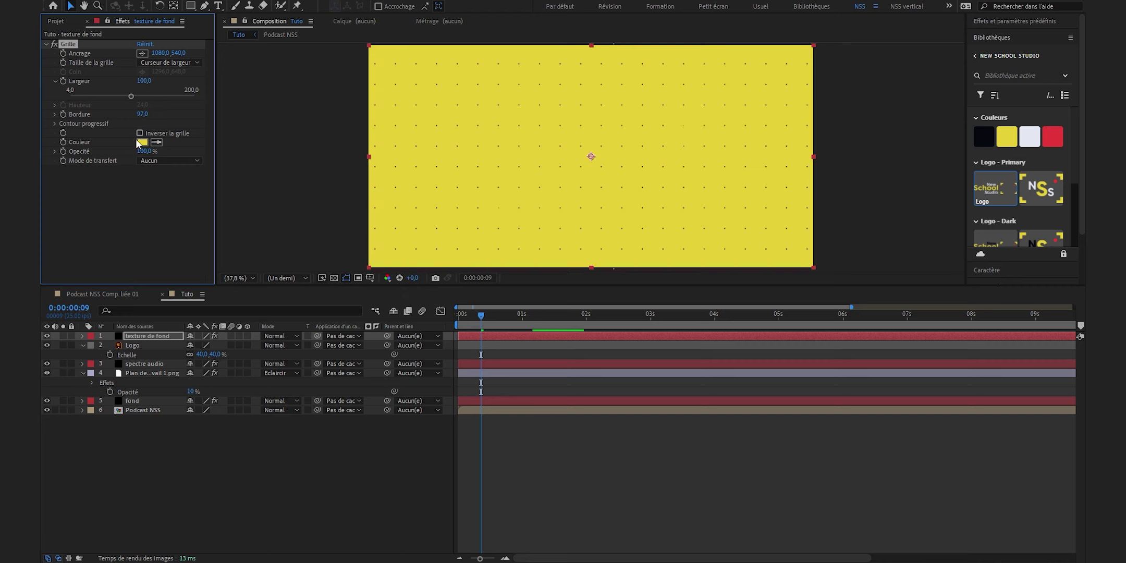
# Step: Invert the grid, set opacity to 20% and border to 98, and shift its anchor upward
pyautogui.click(140, 133)
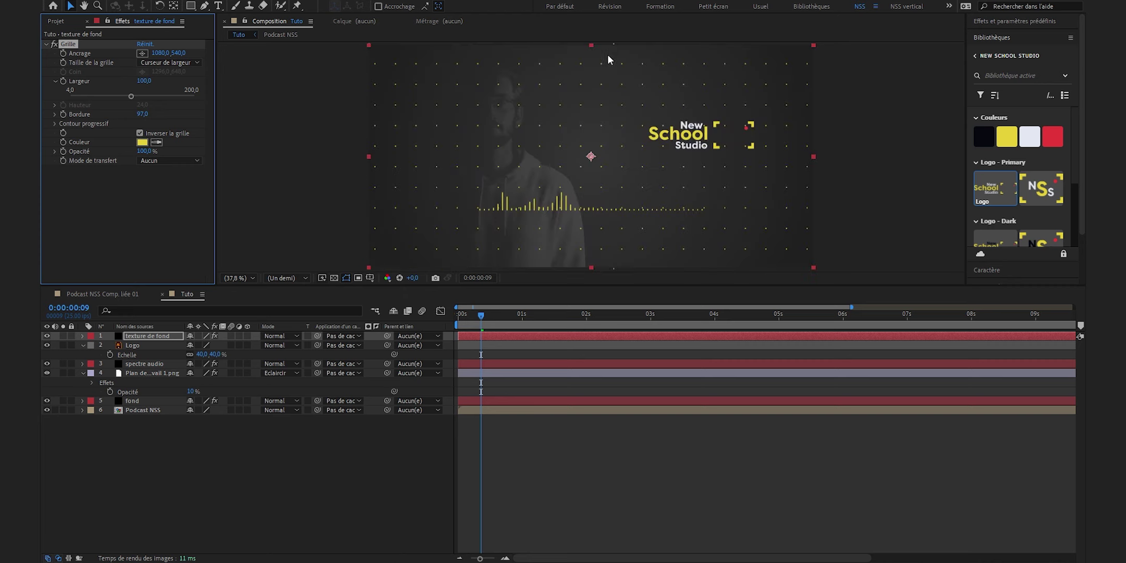
pyautogui.click(144, 151)
pyautogui.write('20')
pyautogui.press('Return')
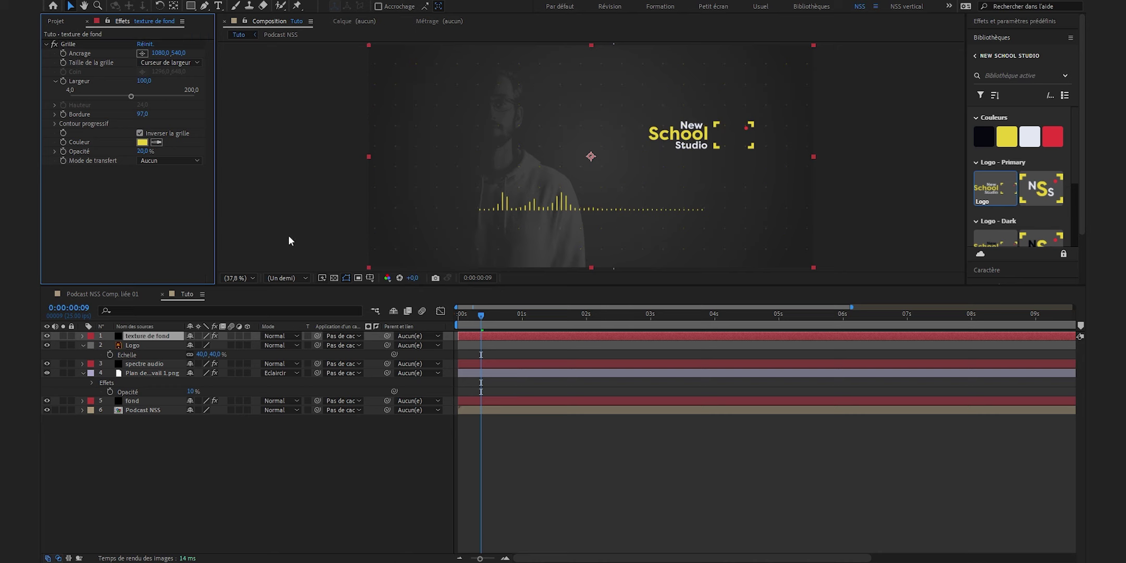
pyautogui.click(144, 115)
pyautogui.write('98')
pyautogui.press('Return')
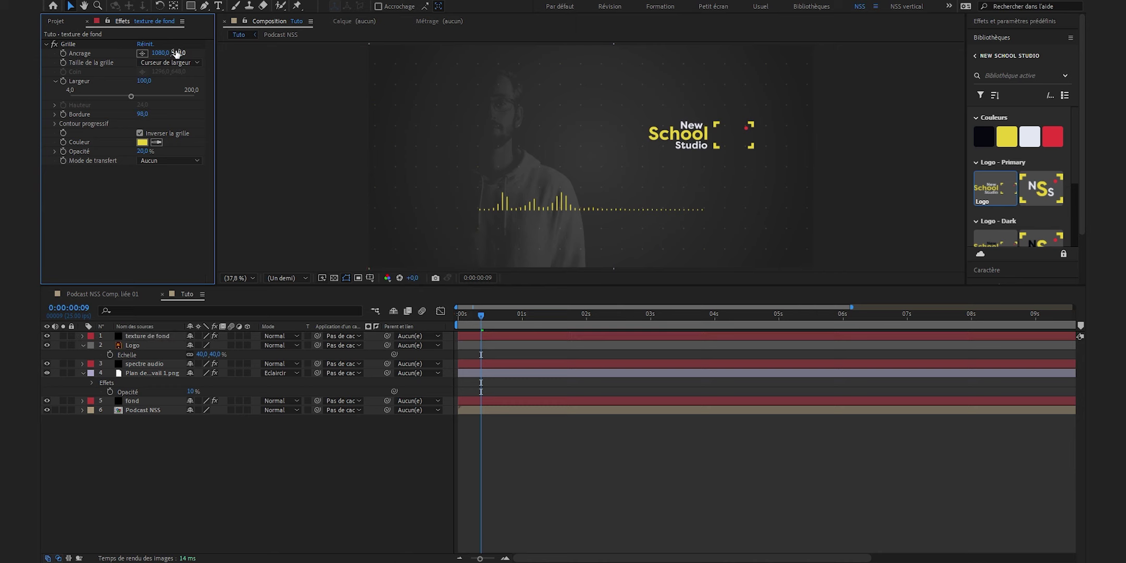
pyautogui.moveTo(177, 53); pyautogui.dragTo(58, 54)
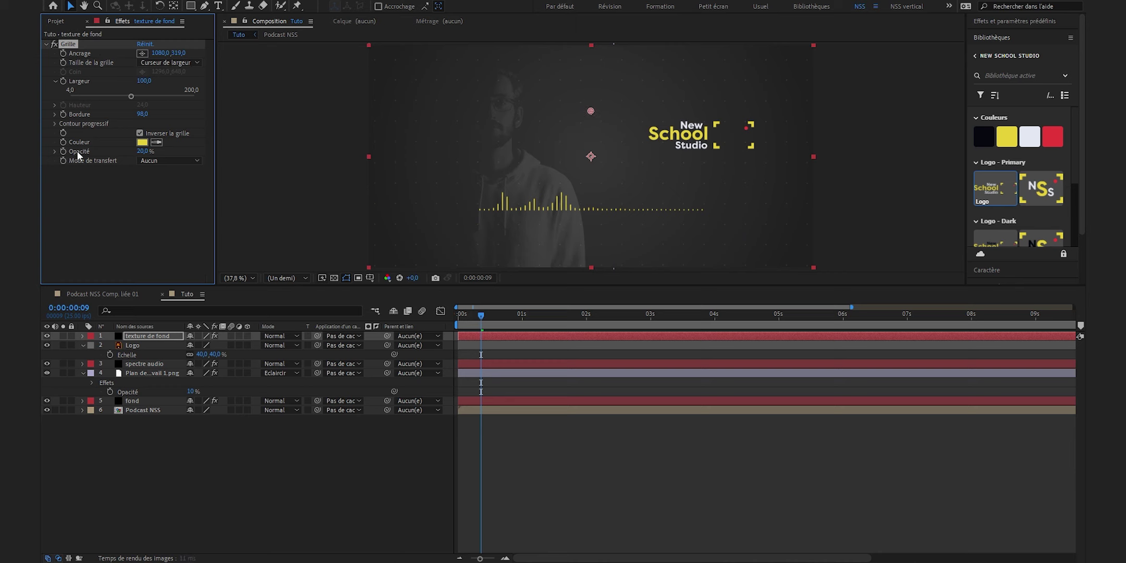
pyautogui.click(247, 457)
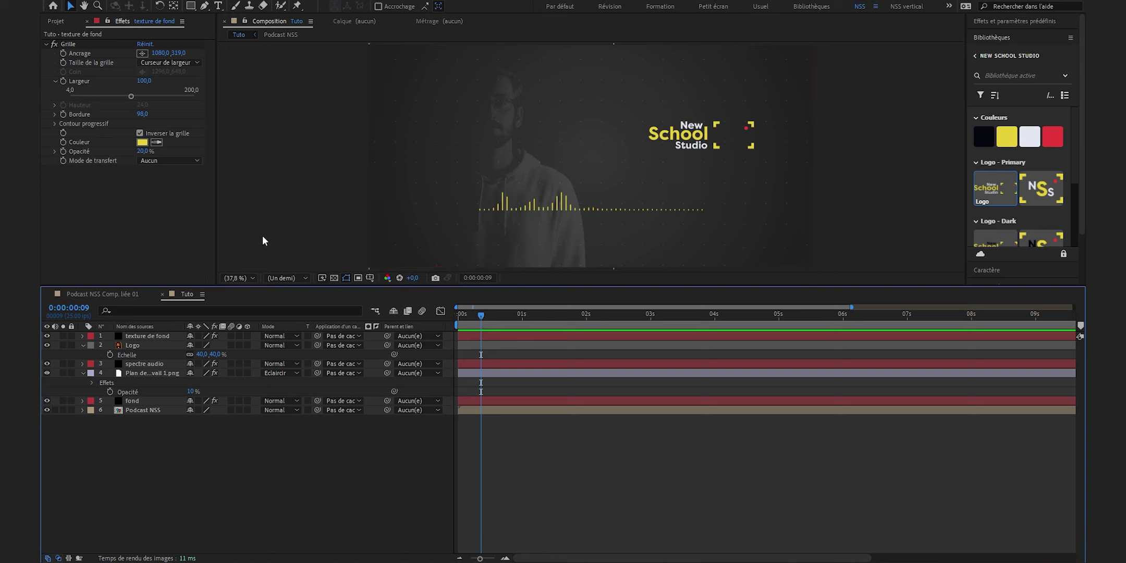
# Step: Change the fond layer's Gradient Ramp start colour from 353535 to 252525
pyautogui.click(133, 400)
pyautogui.click(142, 62)
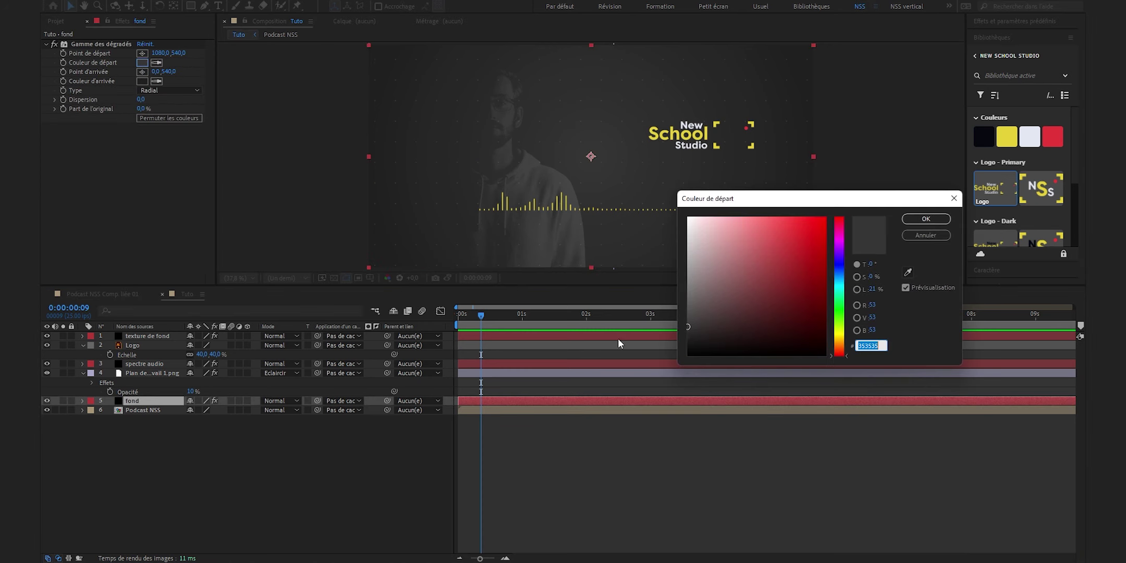
pyautogui.click(688, 327)
pyautogui.moveTo(687, 327); pyautogui.dragTo(681, 335)
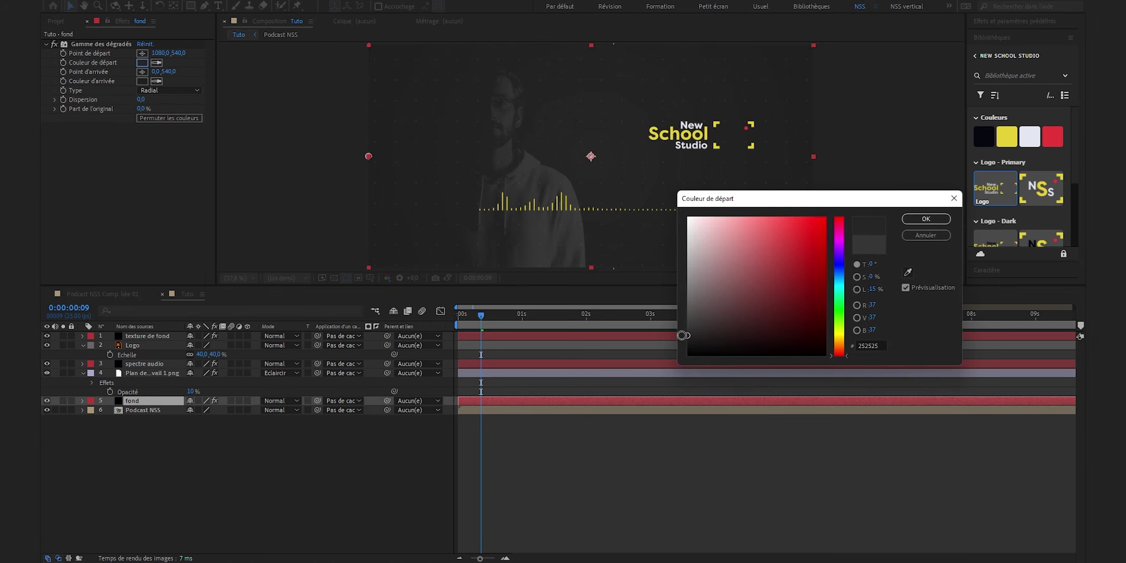
pyautogui.press('Return')
pyautogui.click(225, 496)
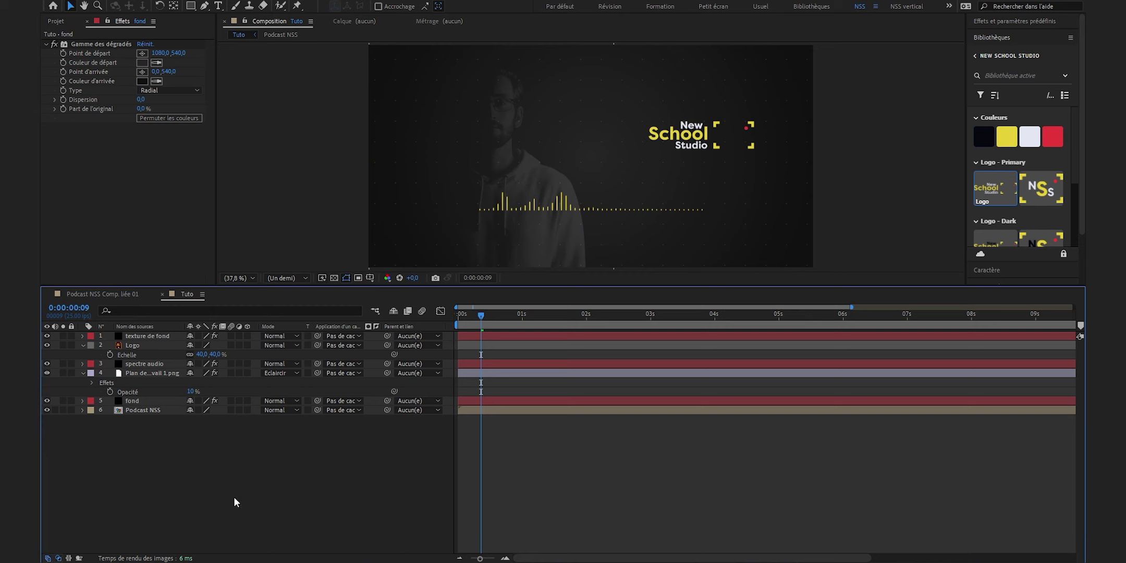